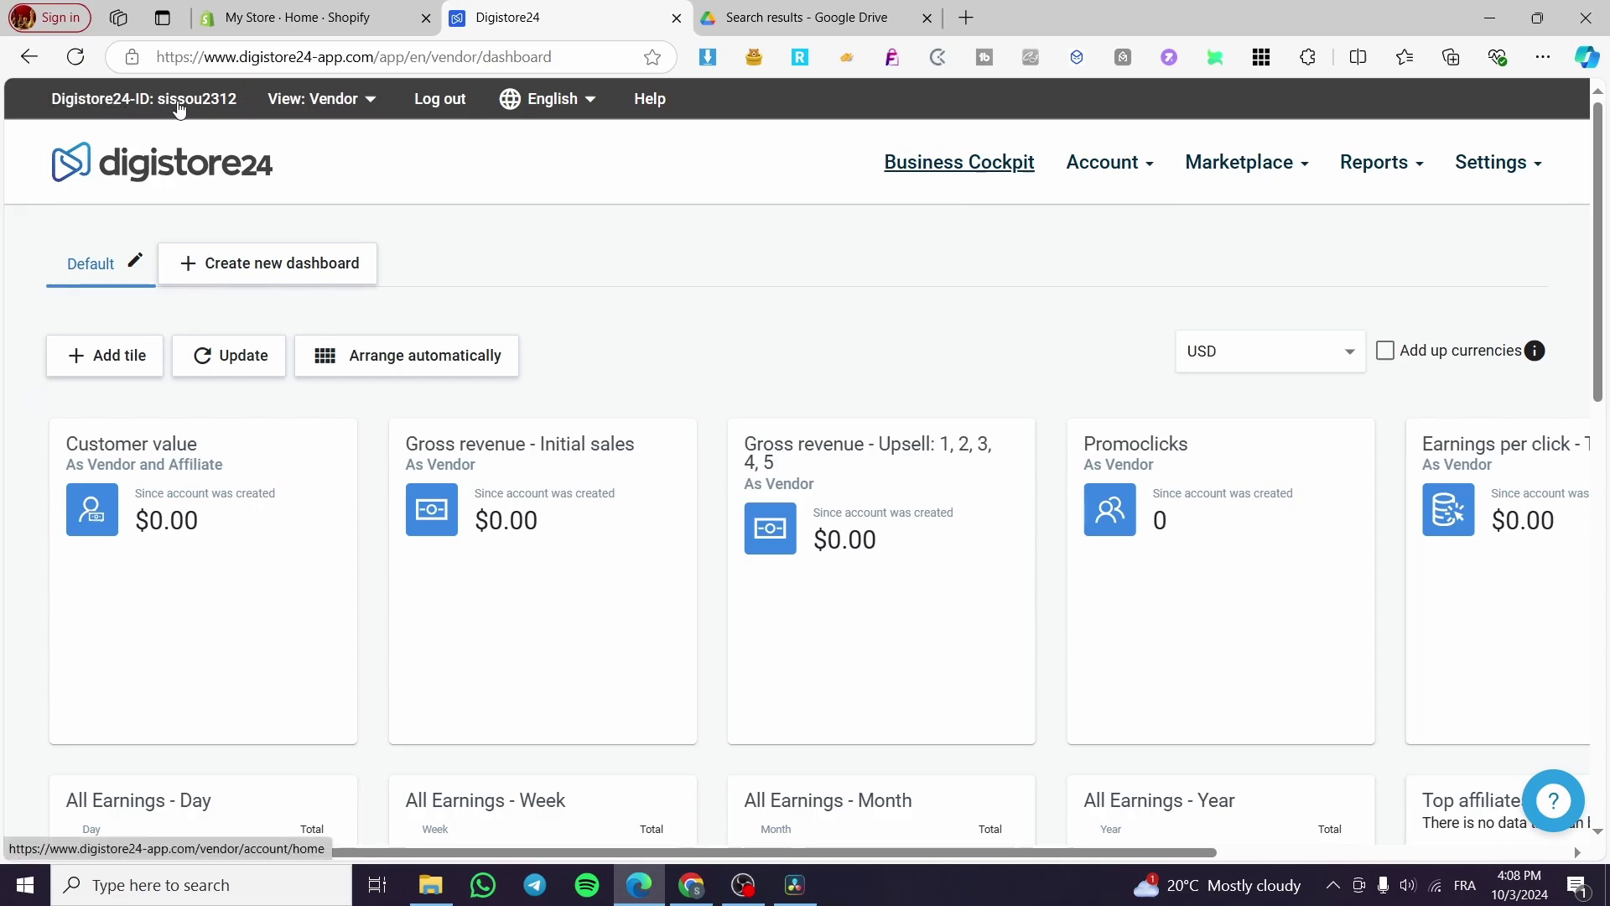
Step: Switch the dashboard from Vendor to Affiliate view and check its earnings, promoclicks and refund tiles
{"action": "left_click", "coordinate": [340, 109]}
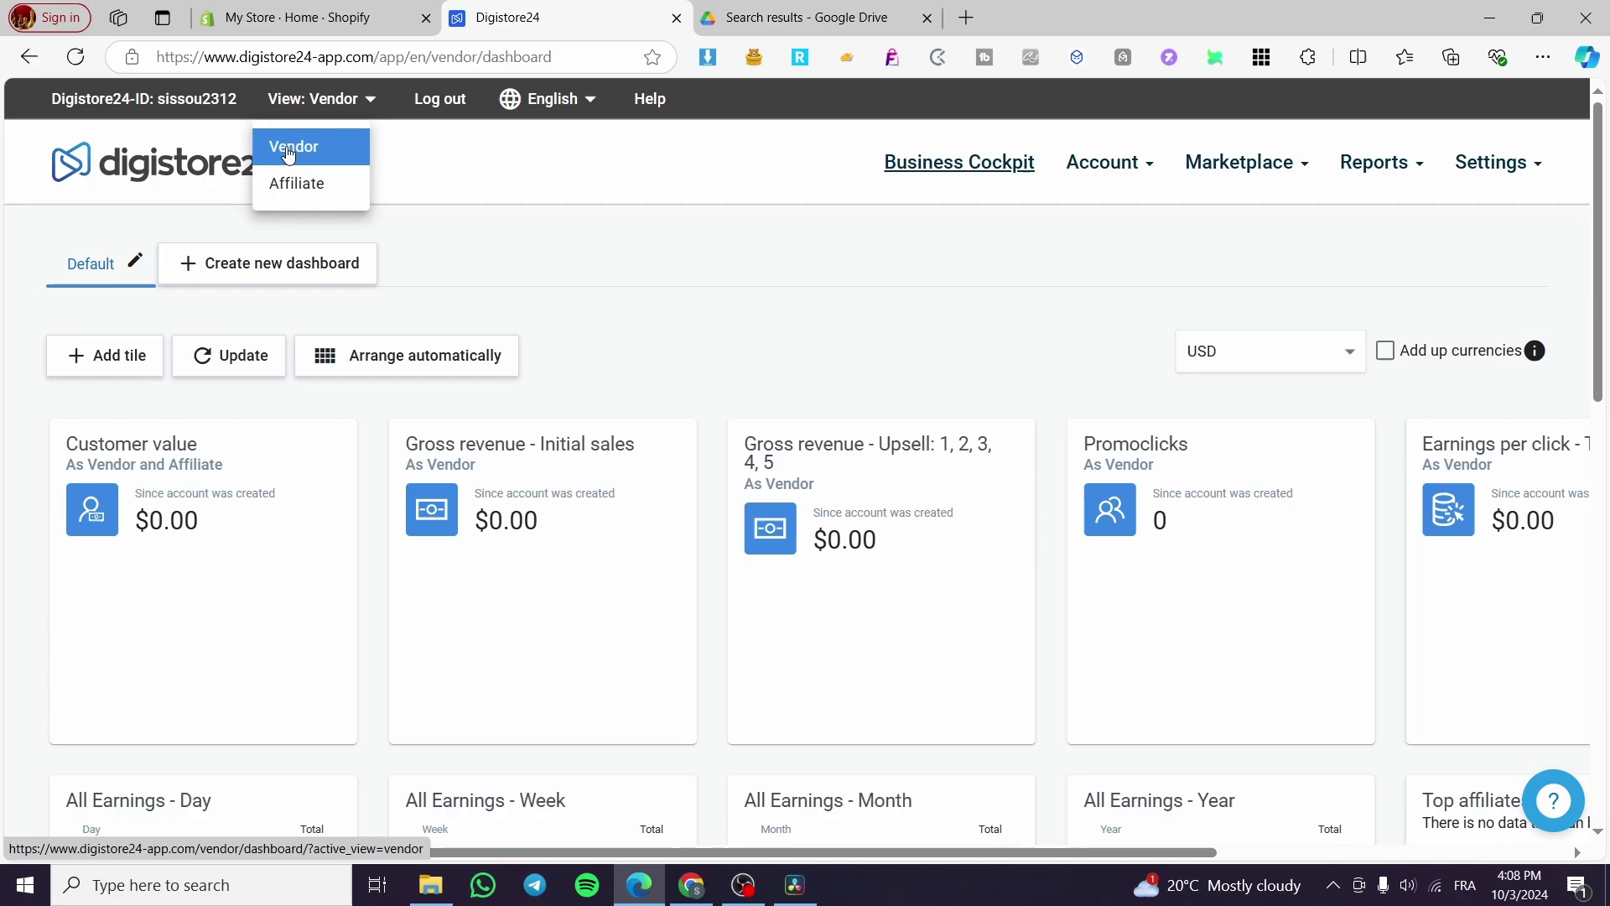
{"action": "left_click", "coordinate": [300, 186]}
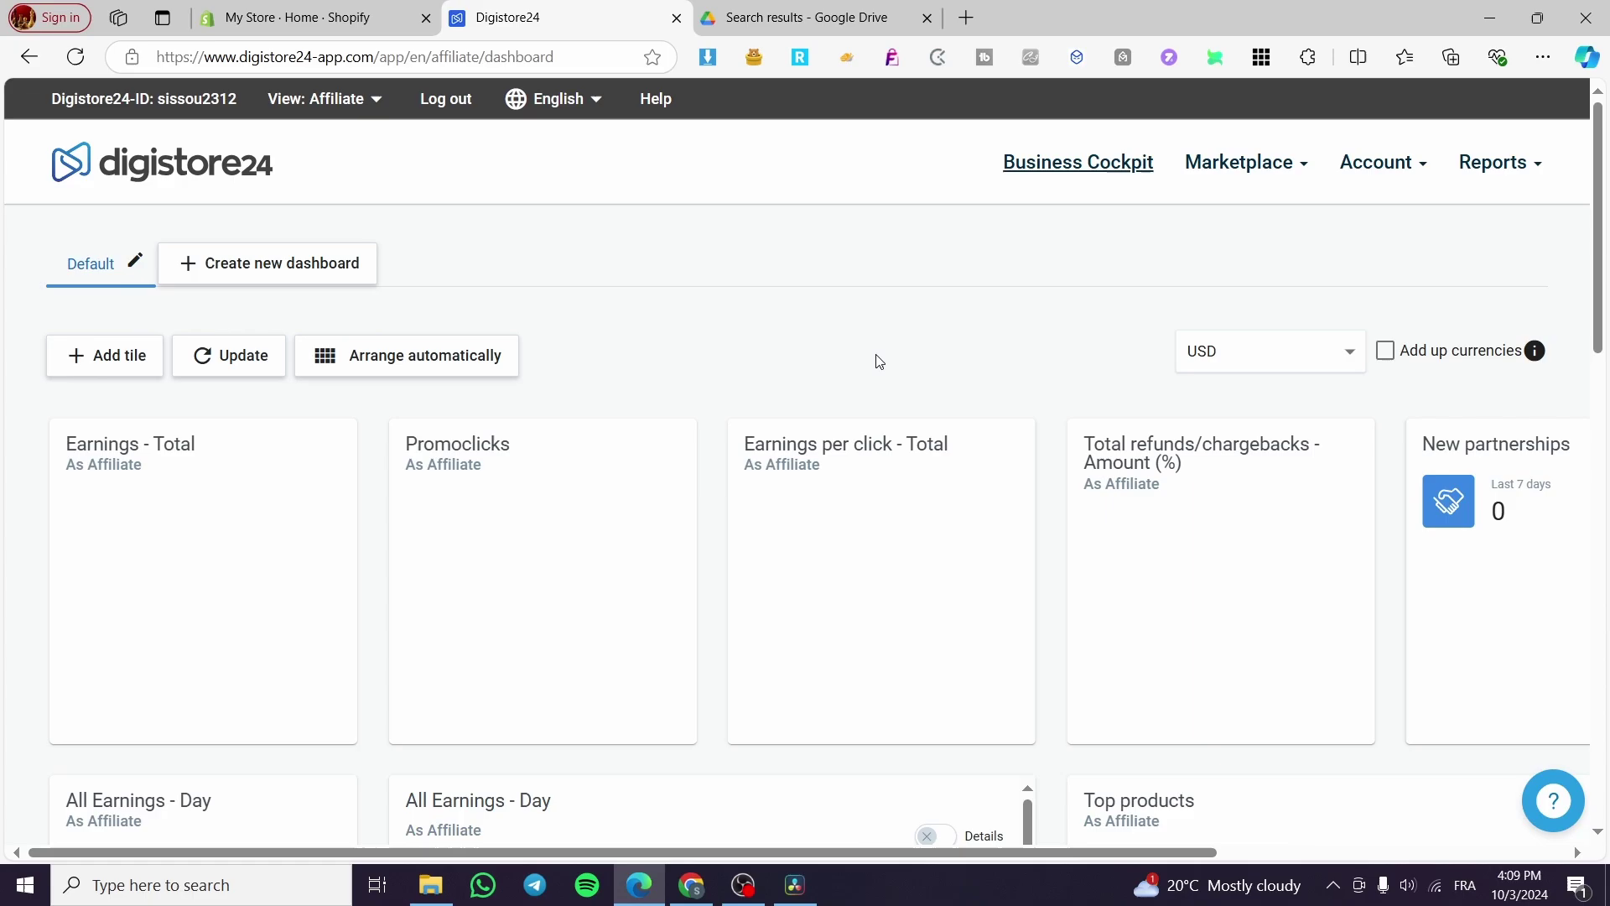
{"action": "scroll", "coordinate": [698, 385], "scroll_direction": "down", "scroll_amount": 2}
{"action": "scroll", "coordinate": [406, 420], "scroll_direction": "down", "scroll_amount": 8}
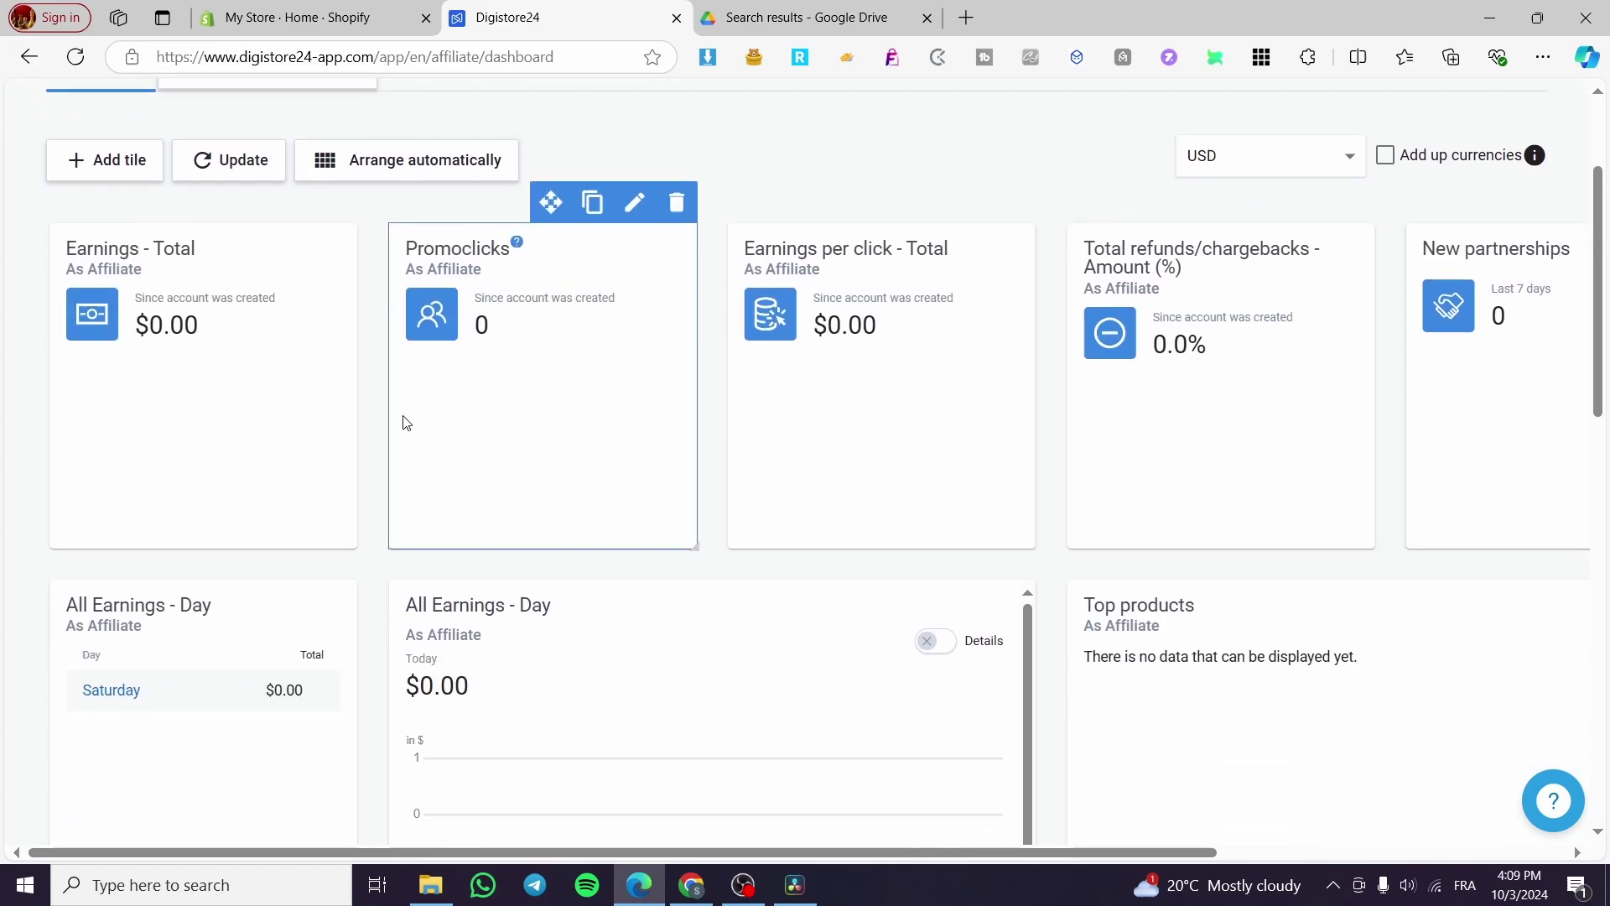
{"action": "scroll", "coordinate": [553, 447], "scroll_direction": "up", "scroll_amount": 9}
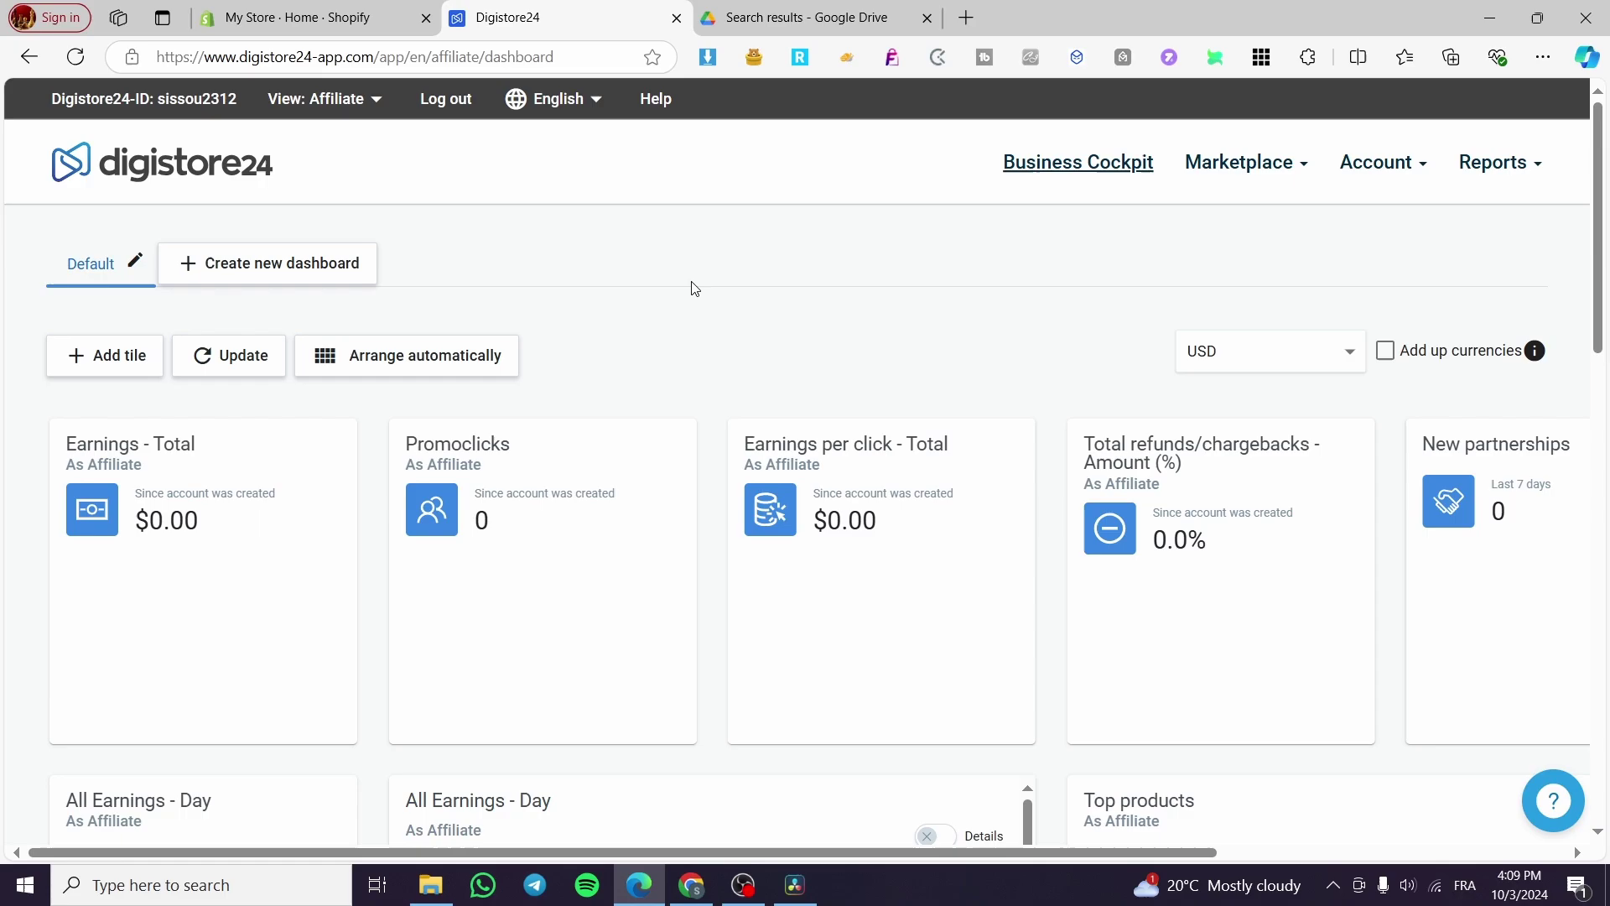
Step: Go to Payout account under the affiliate Account menu
{"action": "left_click", "coordinate": [1423, 173]}
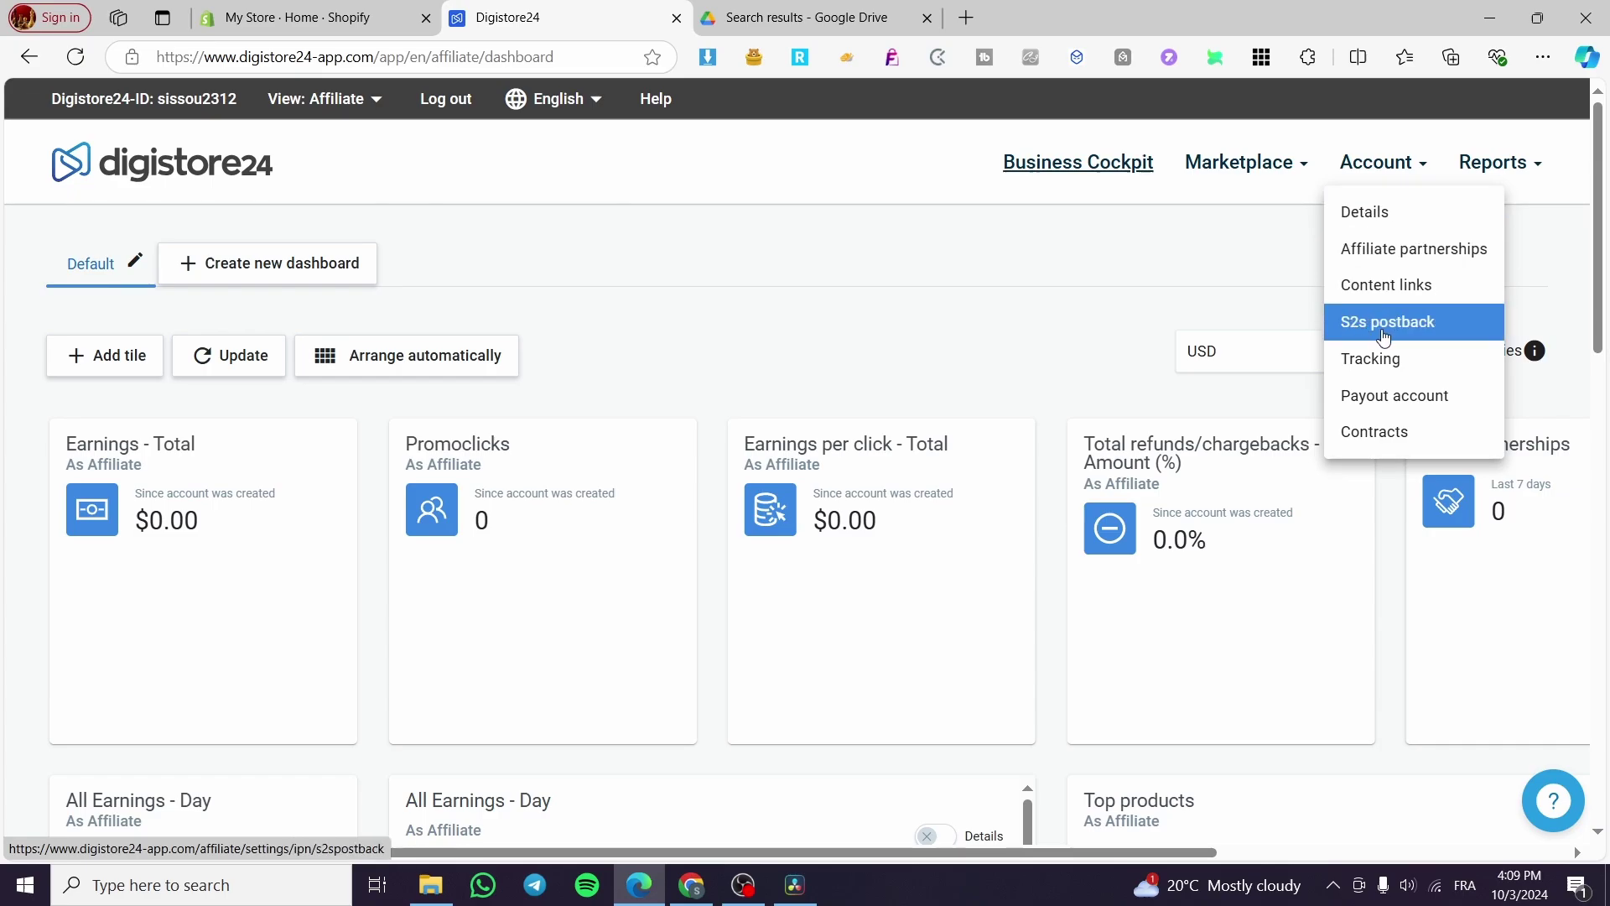
{"action": "left_click", "coordinate": [1423, 408]}
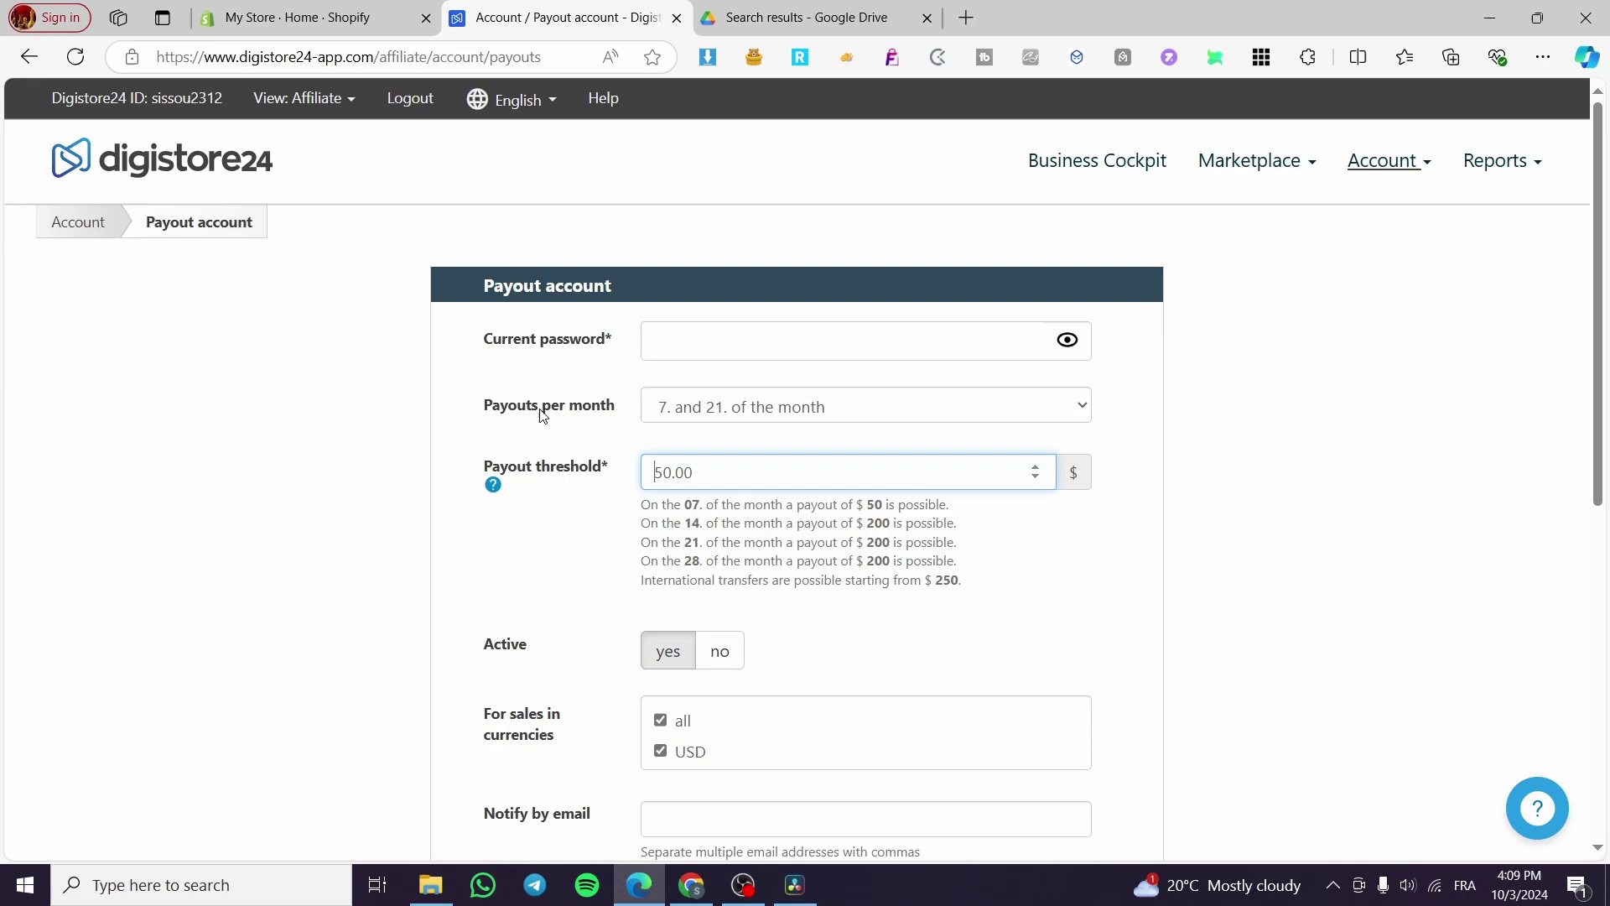
Step: Keep payouts on the 7th and 21st of the month, then review the remaining payout fields
{"action": "left_click", "coordinate": [713, 410]}
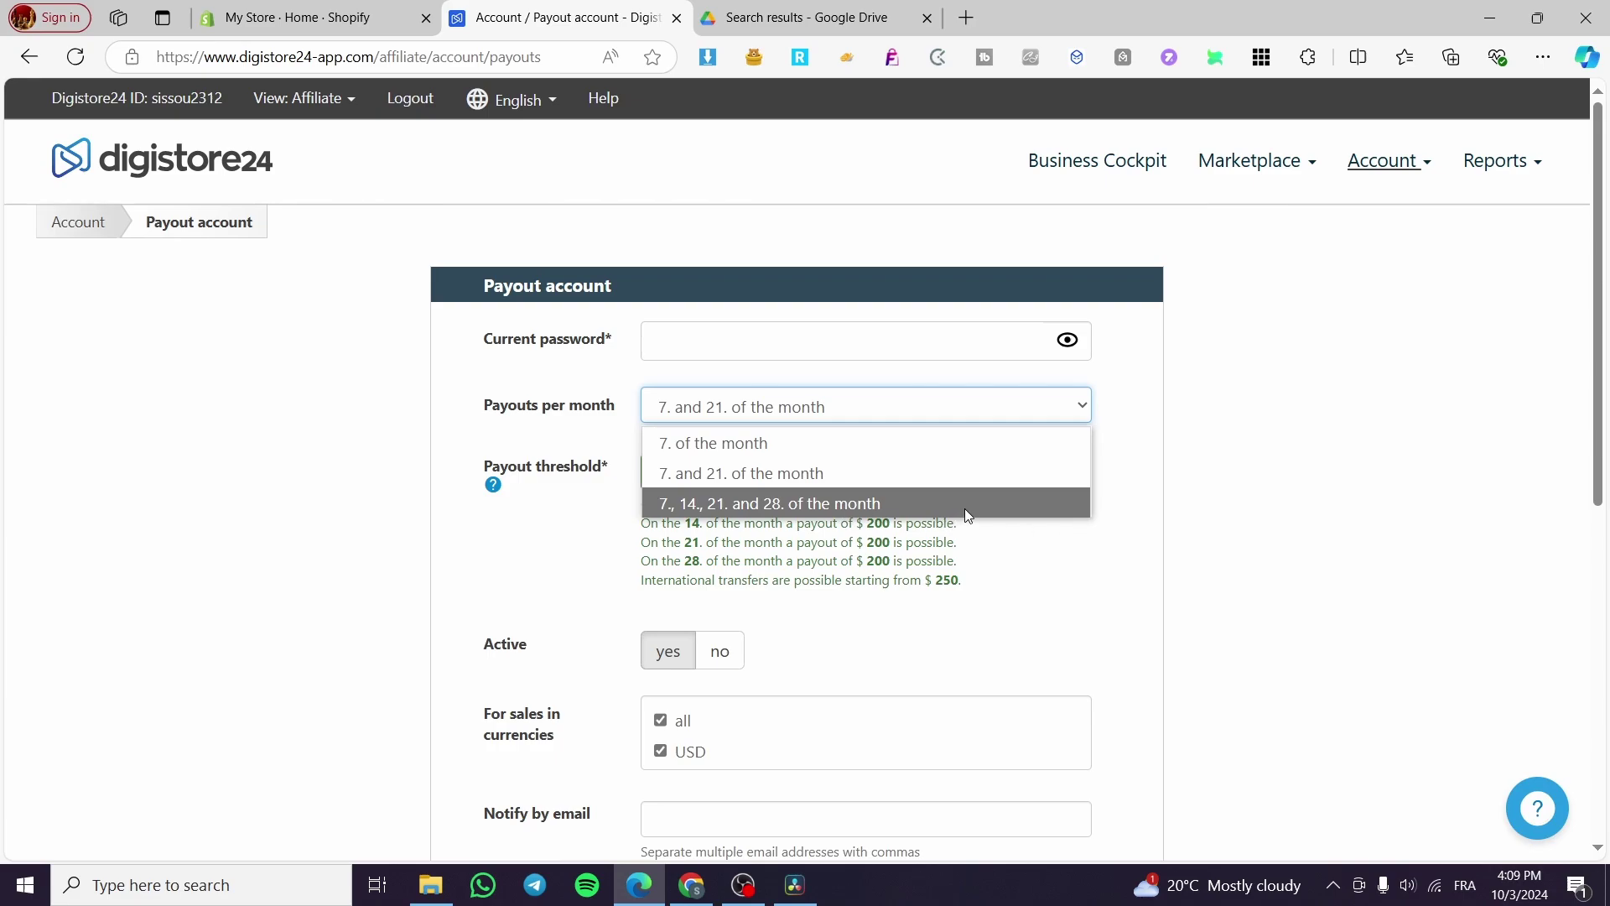
{"action": "left_click", "coordinate": [1004, 538]}
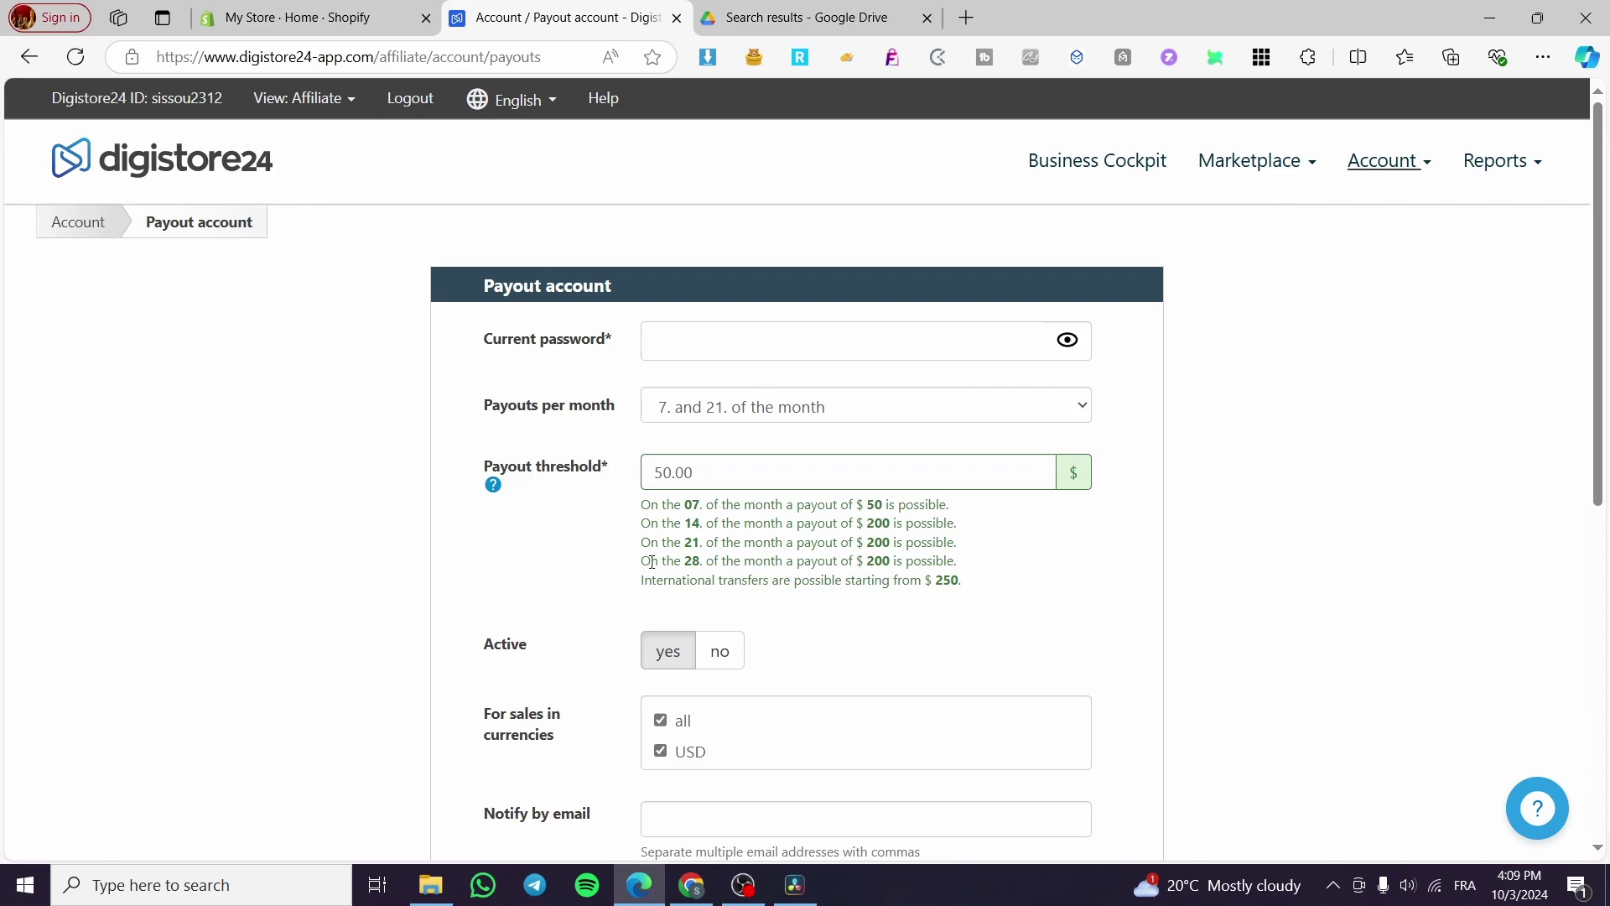
{"action": "left_click_drag", "start_coordinate": [652, 561], "coordinate": [957, 570]}
{"action": "left_click", "coordinate": [978, 607]}
{"action": "scroll", "coordinate": [621, 586], "scroll_direction": "down", "scroll_amount": 3}
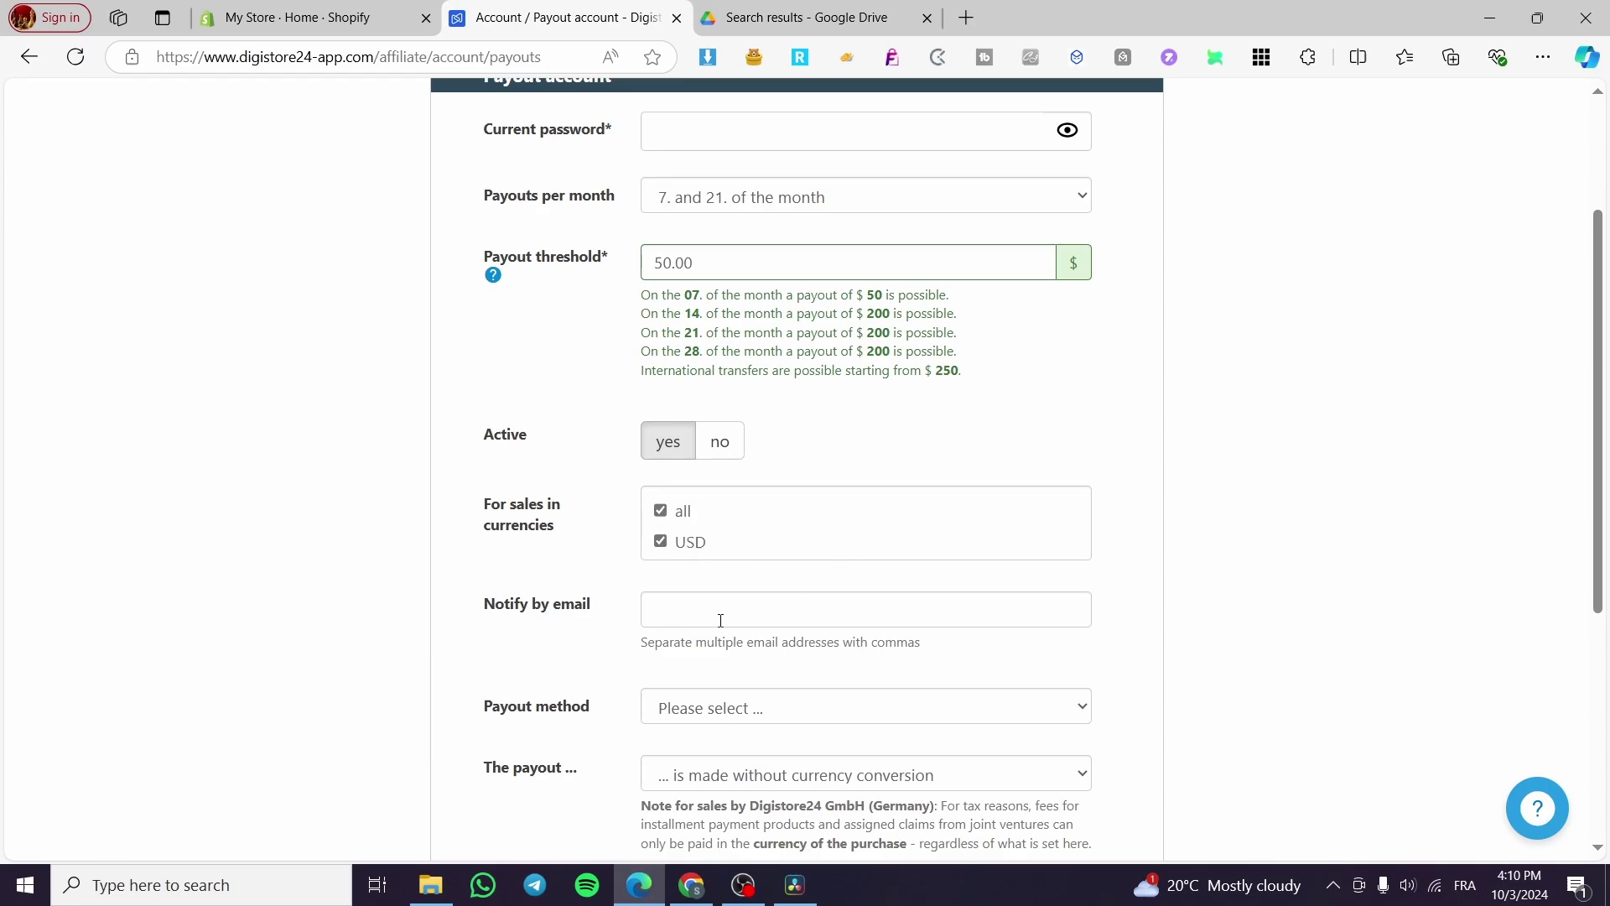
{"action": "scroll", "coordinate": [522, 631], "scroll_direction": "down", "scroll_amount": 2}
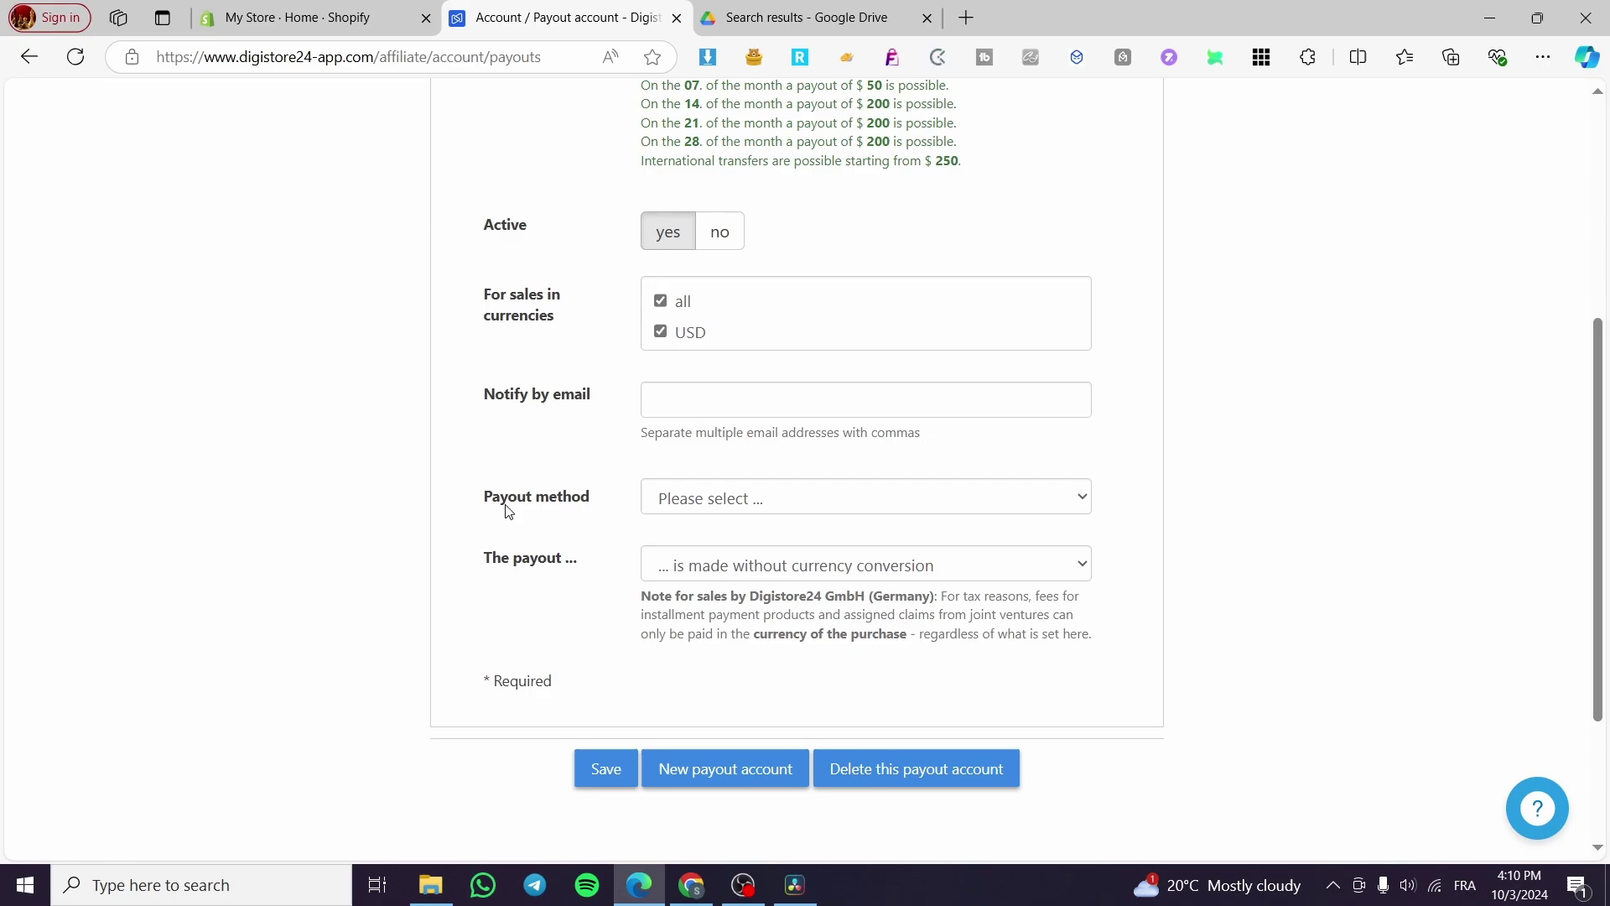
Step: Try PayPal and US bank transfer as payout method, finally picking International bank transfer
{"action": "left_click", "coordinate": [717, 503]}
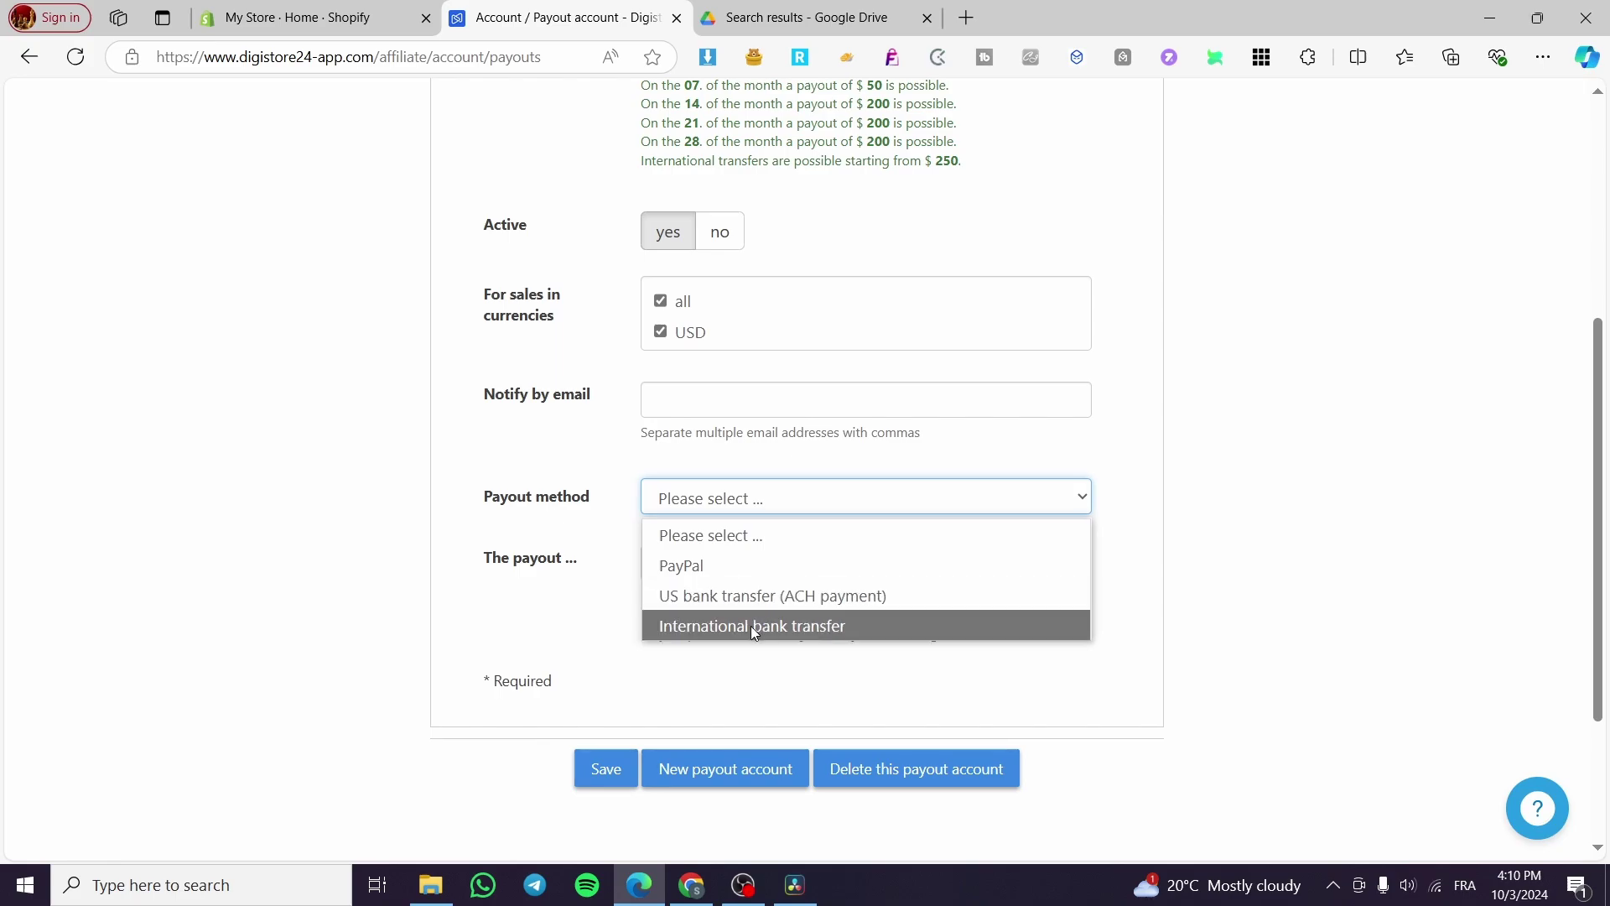
{"action": "left_click", "coordinate": [784, 565]}
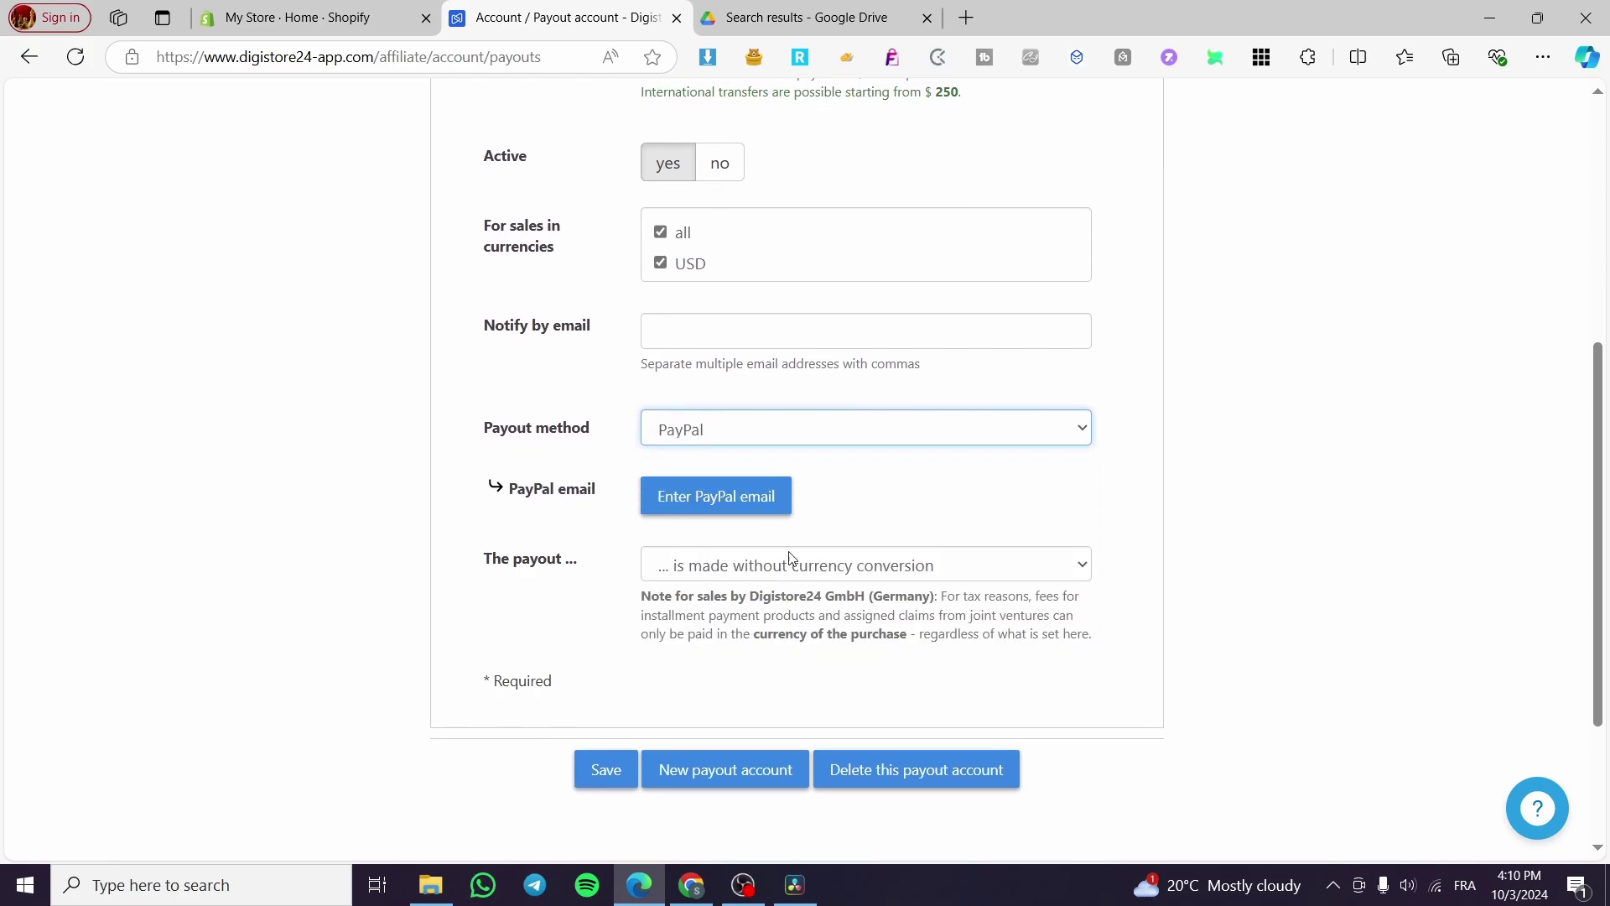
{"action": "left_click", "coordinate": [828, 445]}
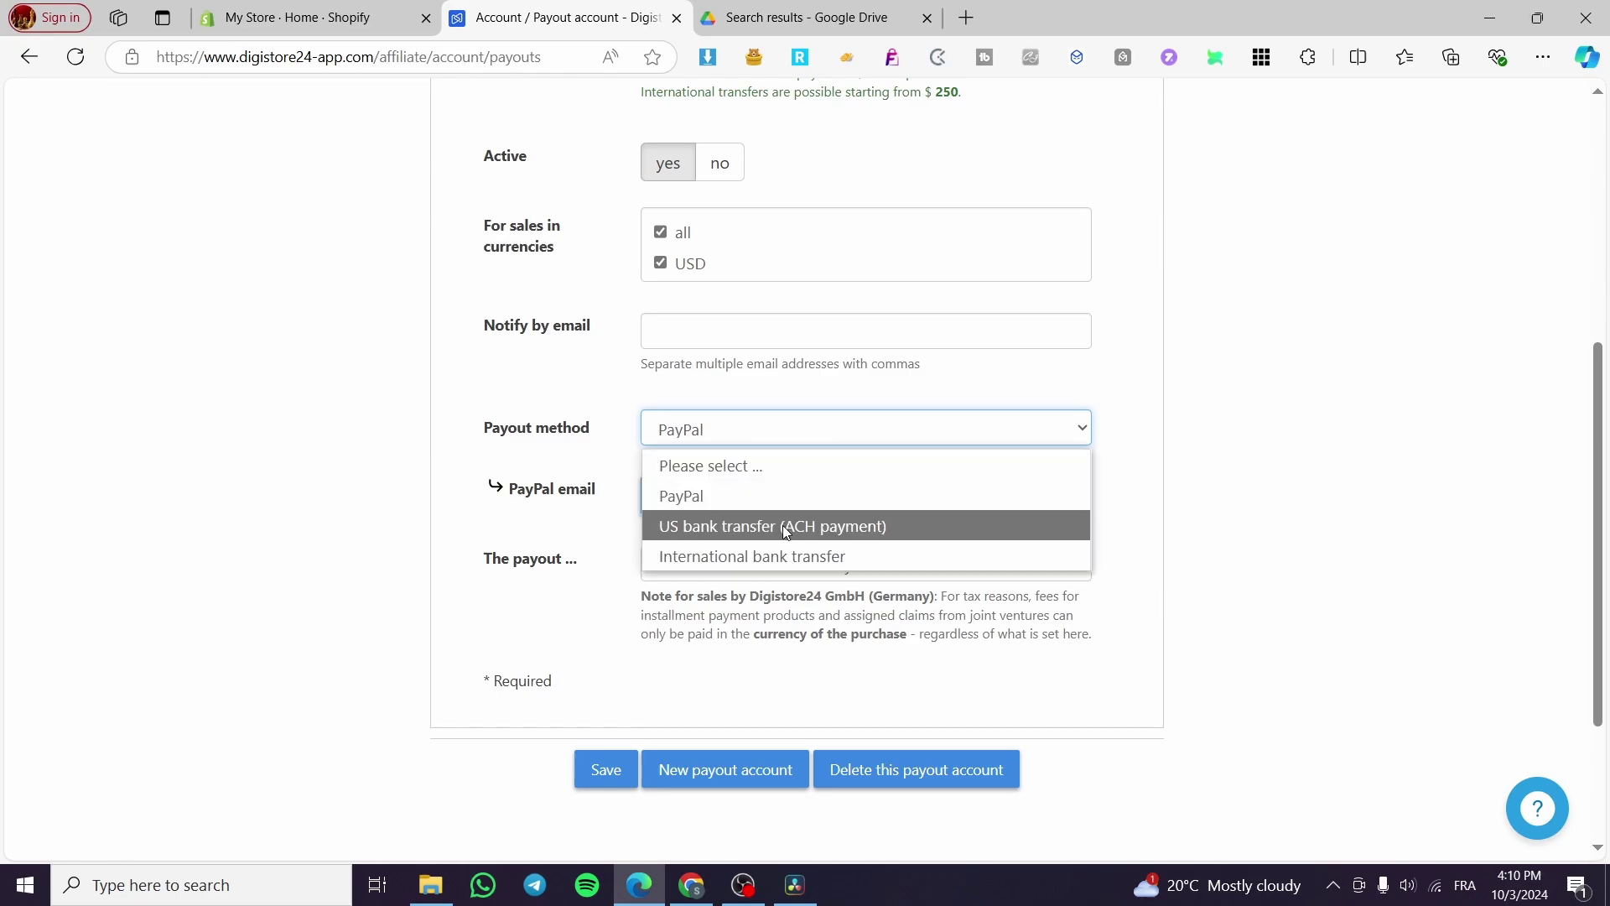
{"action": "left_click", "coordinate": [782, 525]}
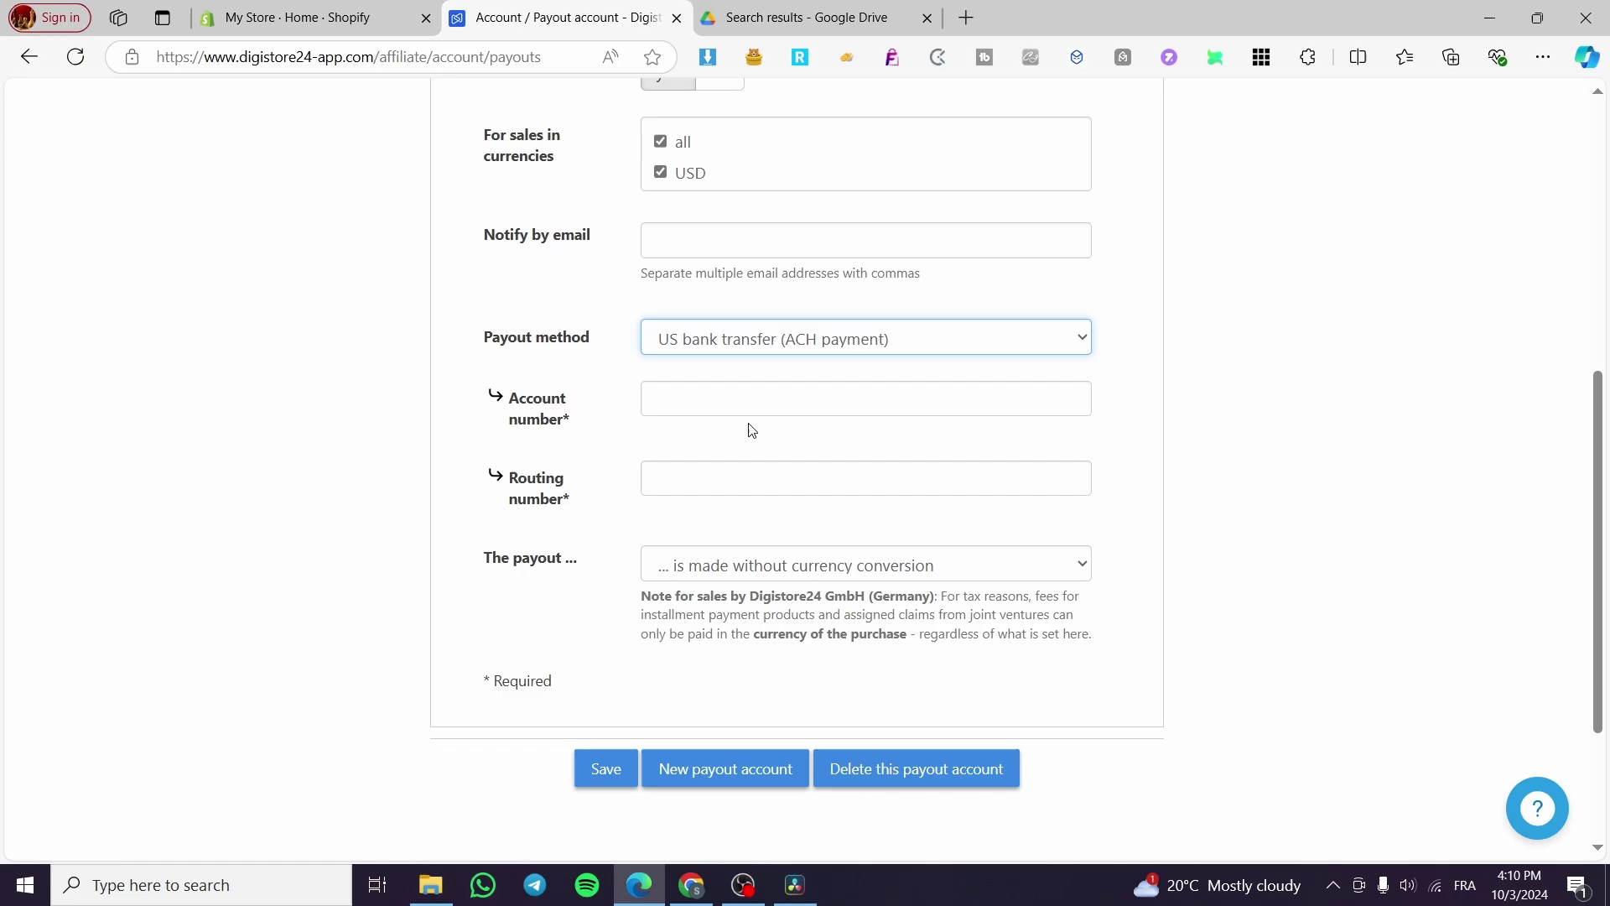
{"action": "left_click", "coordinate": [801, 339]}
{"action": "left_click", "coordinate": [744, 461]}
{"action": "scroll", "coordinate": [713, 377], "scroll_direction": "down", "scroll_amount": 6}
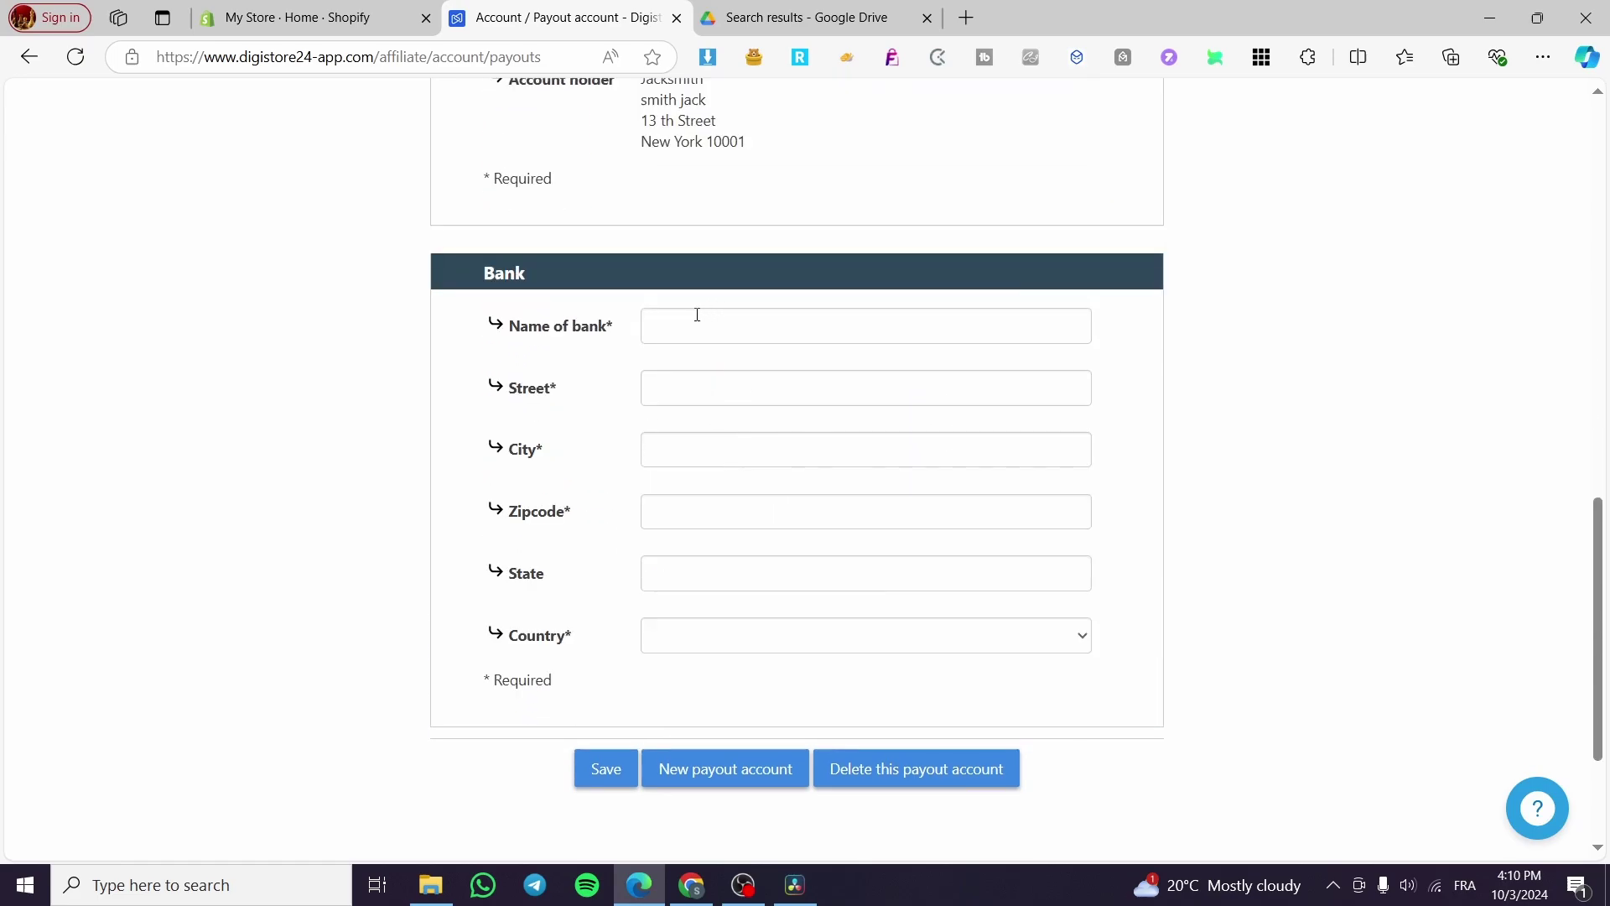
{"action": "scroll", "coordinate": [734, 377], "scroll_direction": "up", "scroll_amount": 3}
{"action": "scroll", "coordinate": [713, 375], "scroll_direction": "down", "scroll_amount": 3}
{"action": "scroll", "coordinate": [766, 654], "scroll_direction": "up", "scroll_amount": 15}
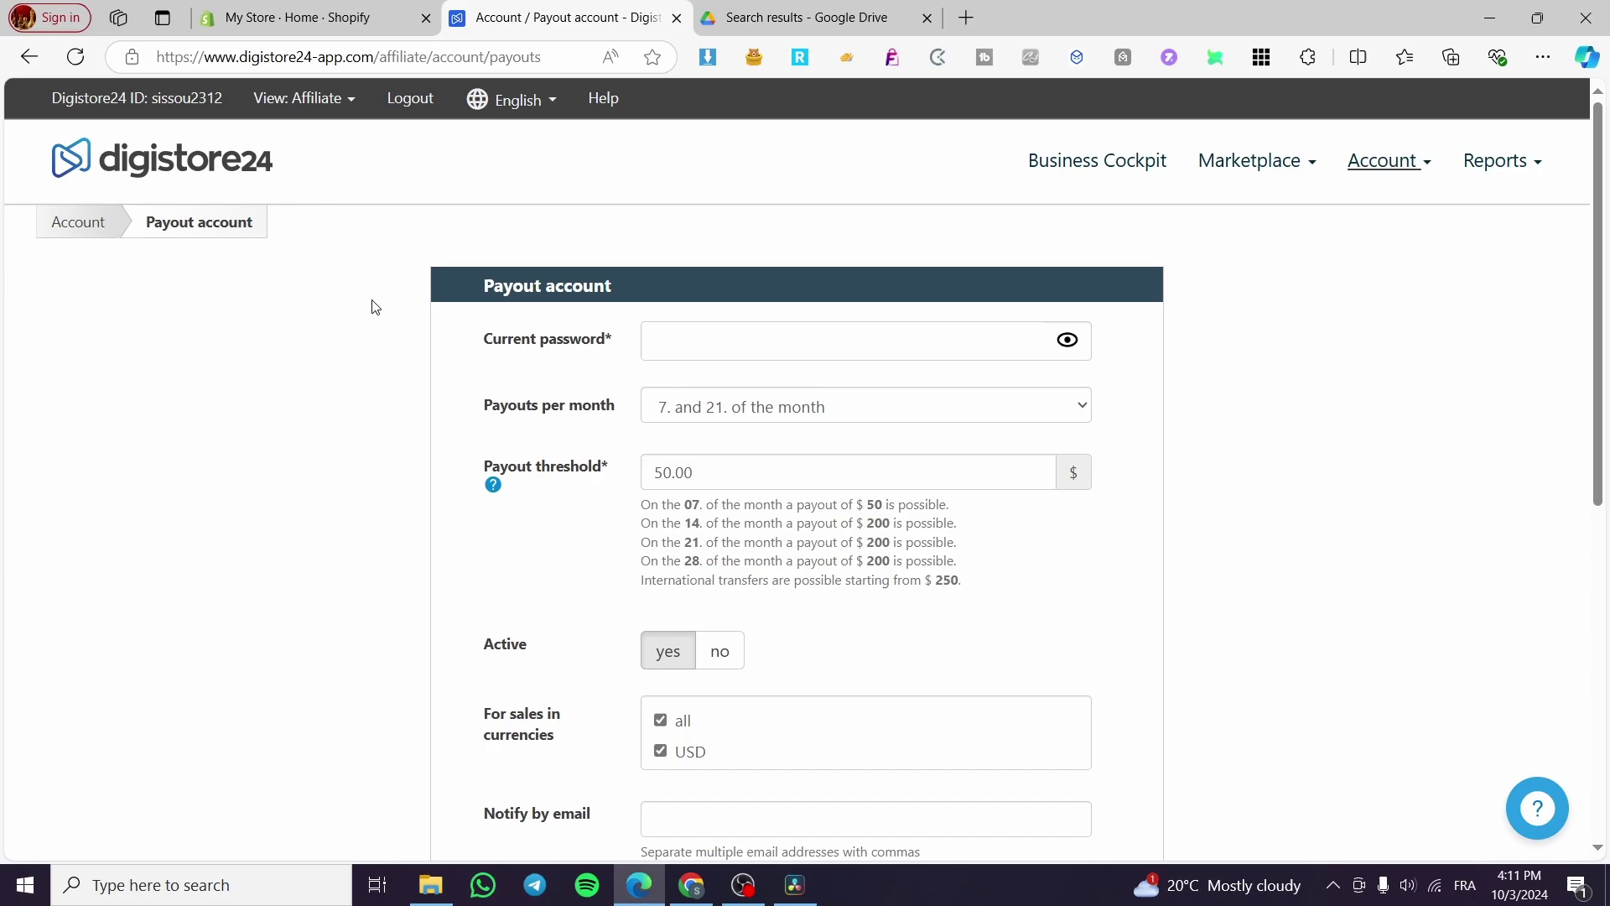
Step: Open All offers on the affiliate marketplace from the Business Cockpit
{"action": "left_click", "coordinate": [1099, 165]}
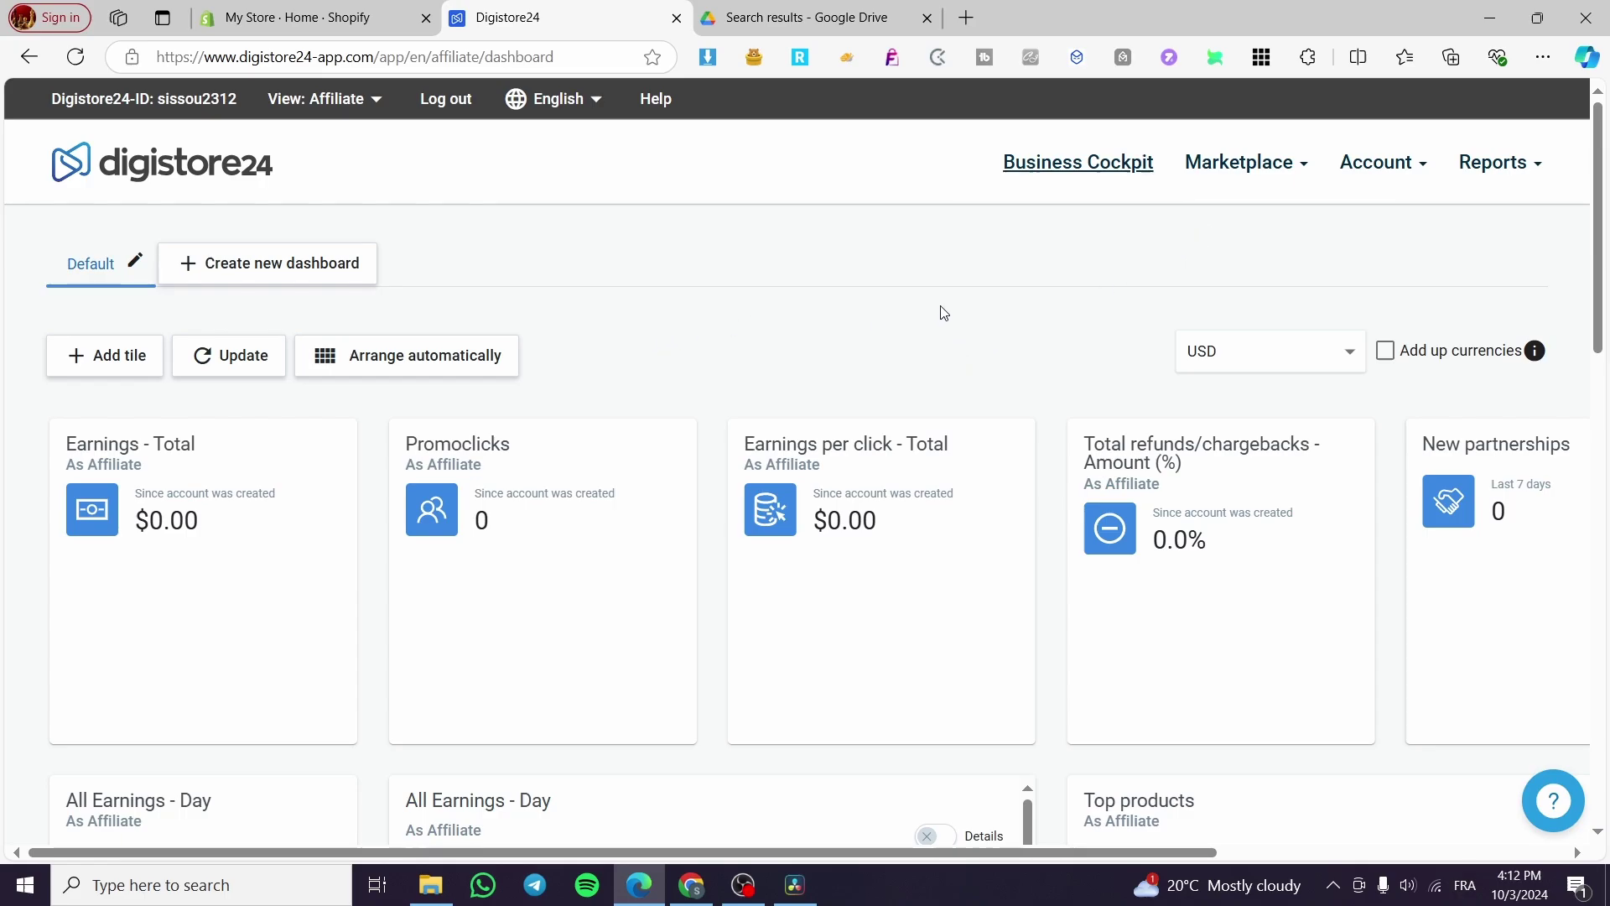
{"action": "left_click", "coordinate": [1304, 166]}
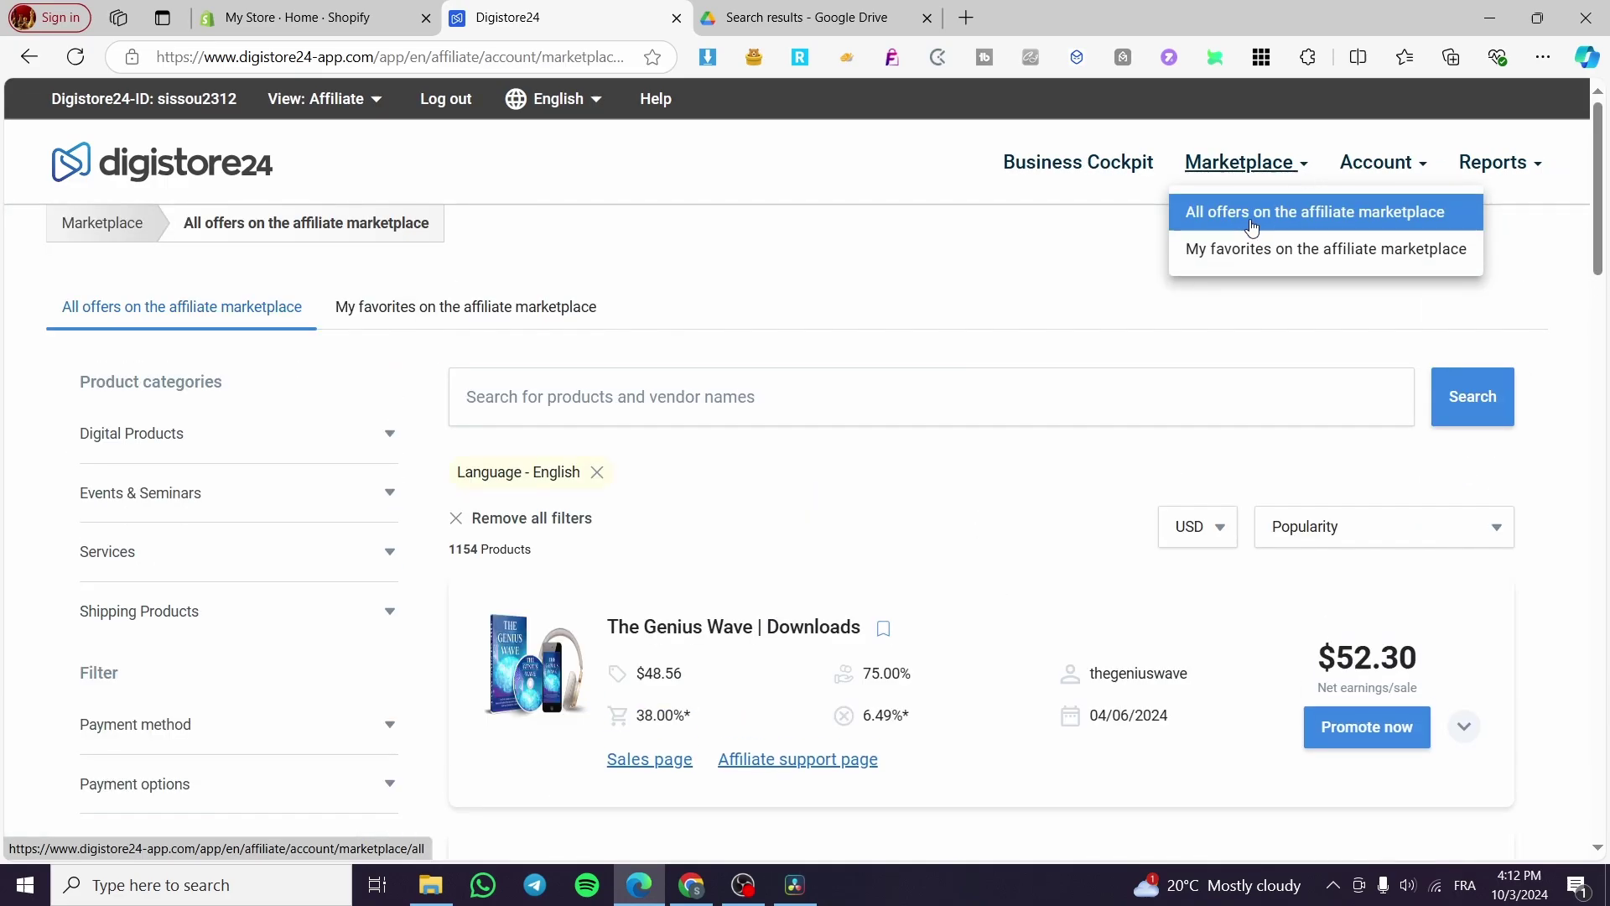
{"action": "scroll", "coordinate": [838, 402], "scroll_direction": "down", "scroll_amount": 3}
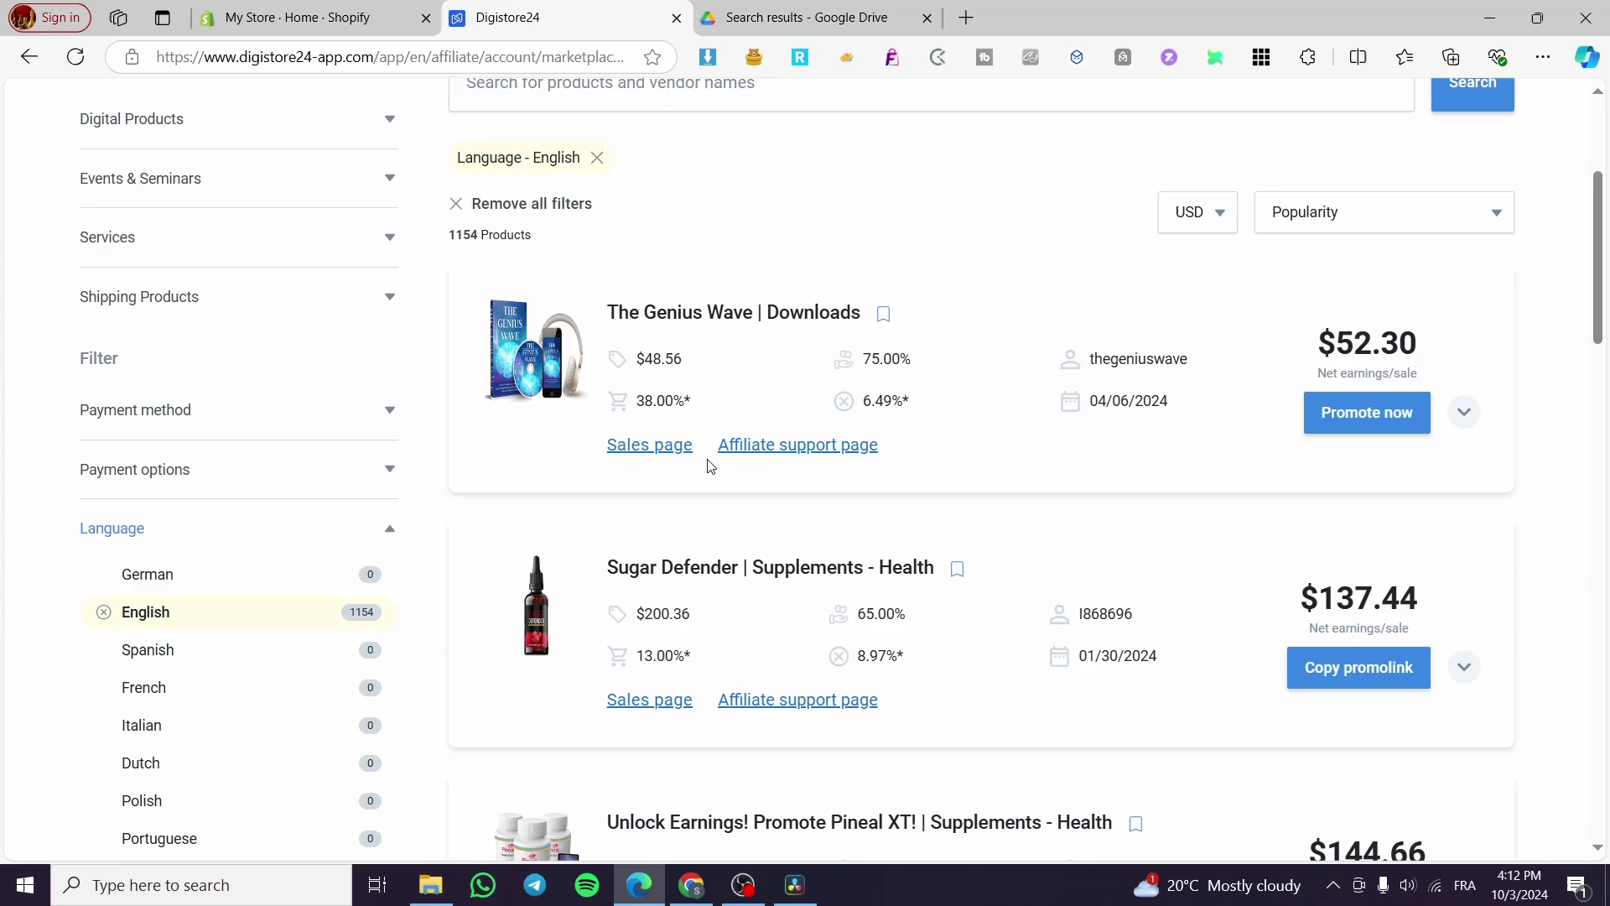
{"action": "scroll", "coordinate": [711, 466], "scroll_direction": "up", "scroll_amount": 4}
{"action": "scroll", "coordinate": [173, 531], "scroll_direction": "down", "scroll_amount": 4}
{"action": "scroll", "coordinate": [210, 558], "scroll_direction": "up", "scroll_amount": 4}
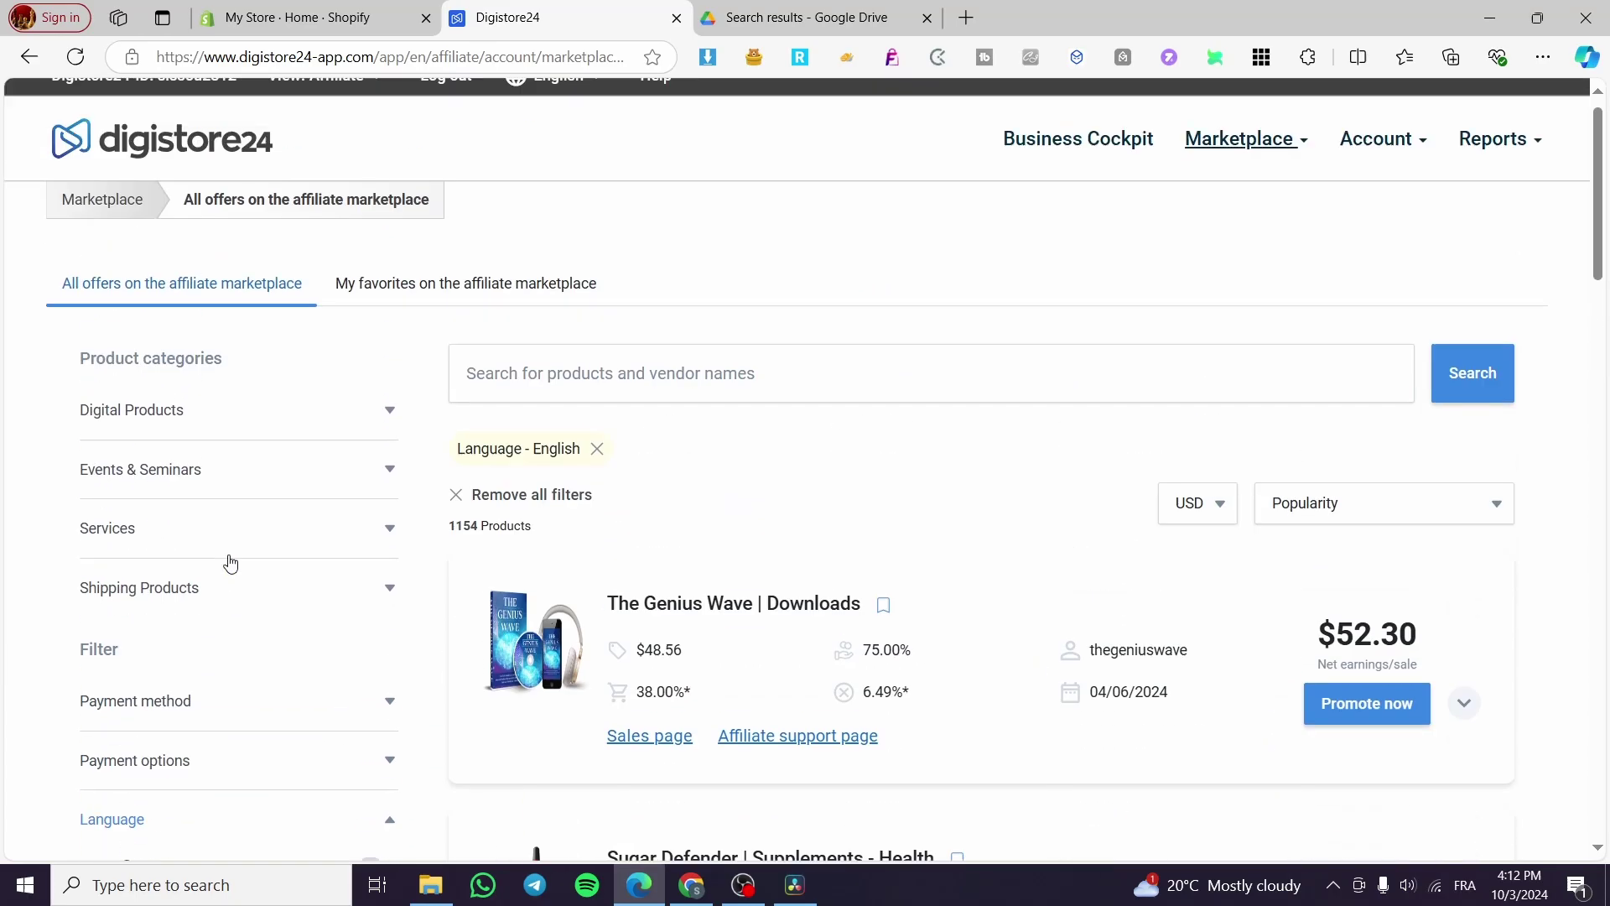
Step: Expand the Services category and browse product listings like NanoDefense Pro with their net earnings
{"action": "left_click", "coordinate": [314, 554]}
{"action": "scroll", "coordinate": [1025, 592], "scroll_direction": "down", "scroll_amount": 5}
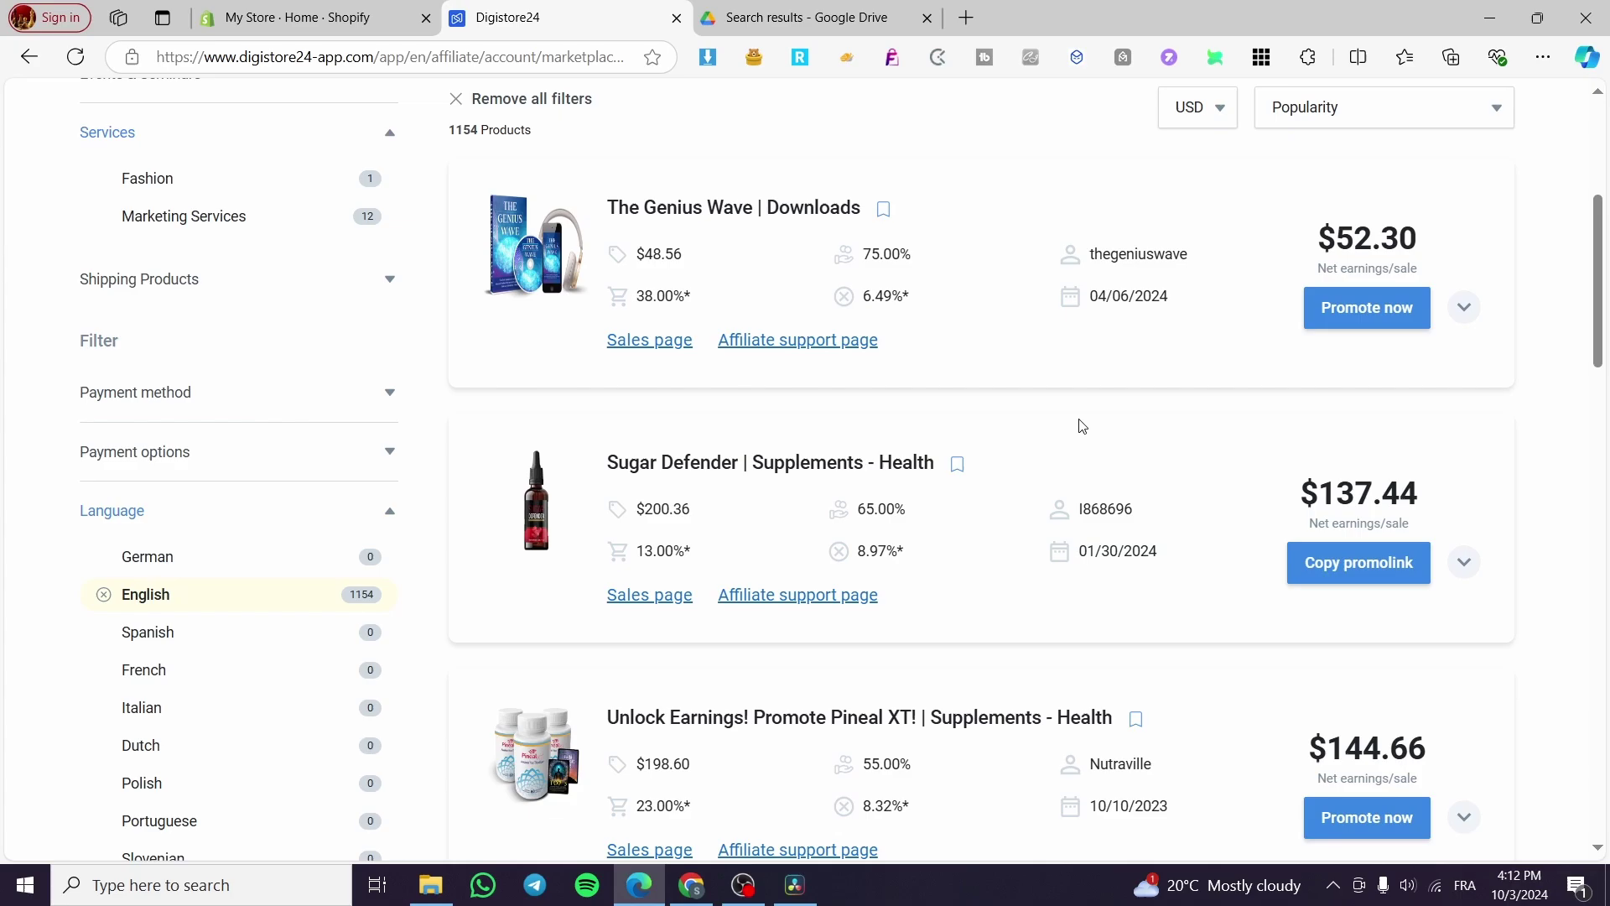
{"action": "scroll", "coordinate": [877, 413], "scroll_direction": "down", "scroll_amount": 3}
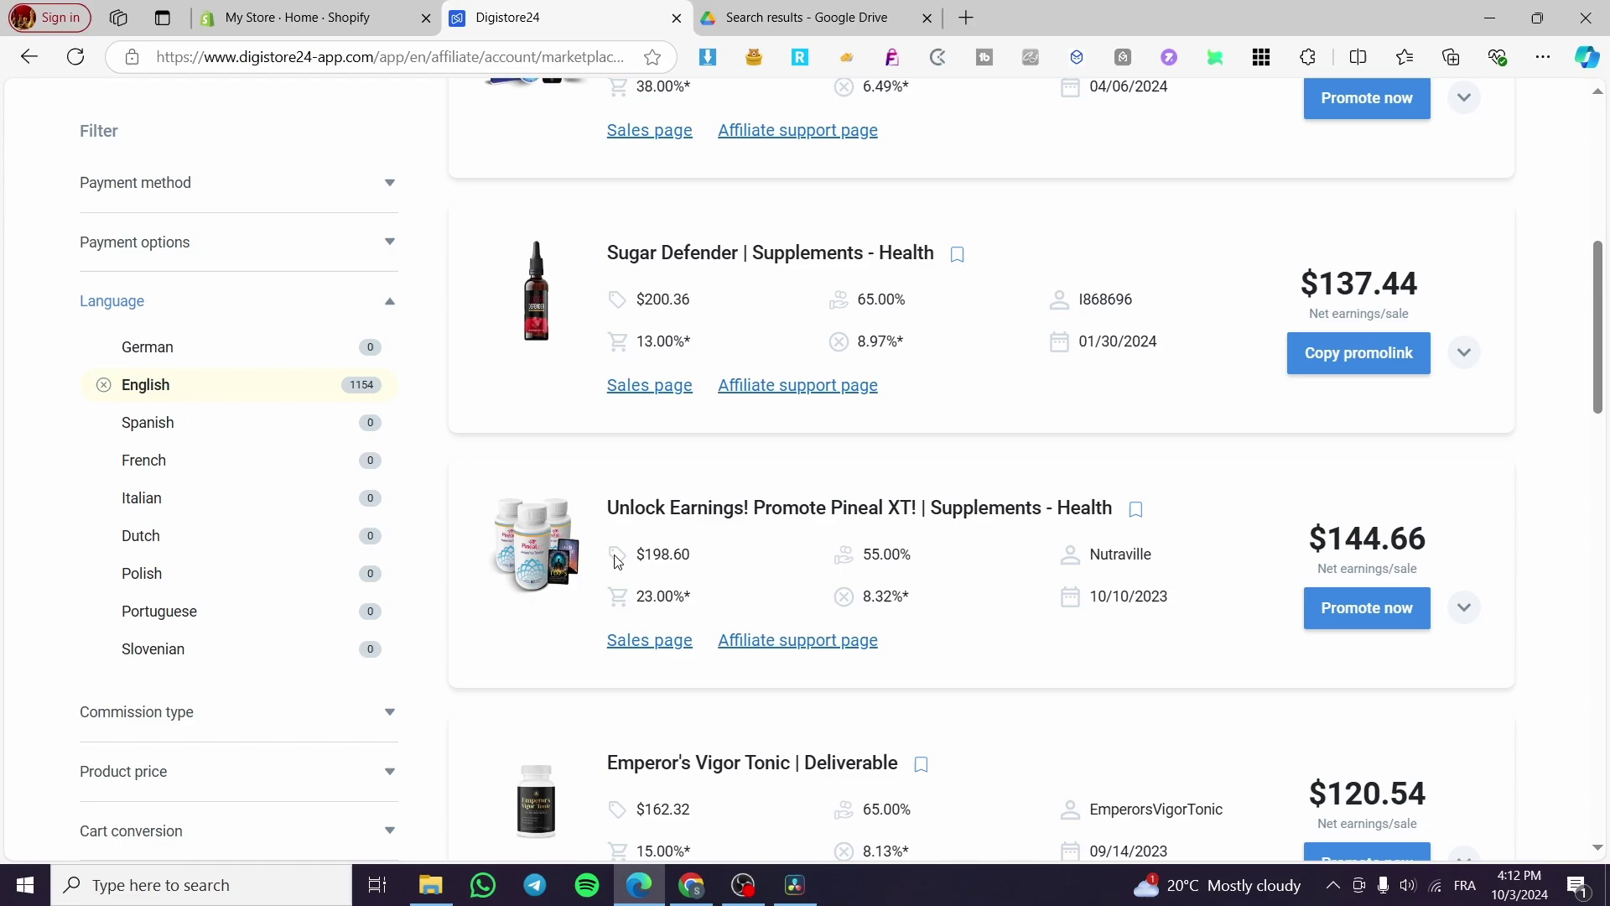
{"action": "mouse_move", "coordinate": [850, 565]}
{"action": "mouse_move", "coordinate": [848, 607]}
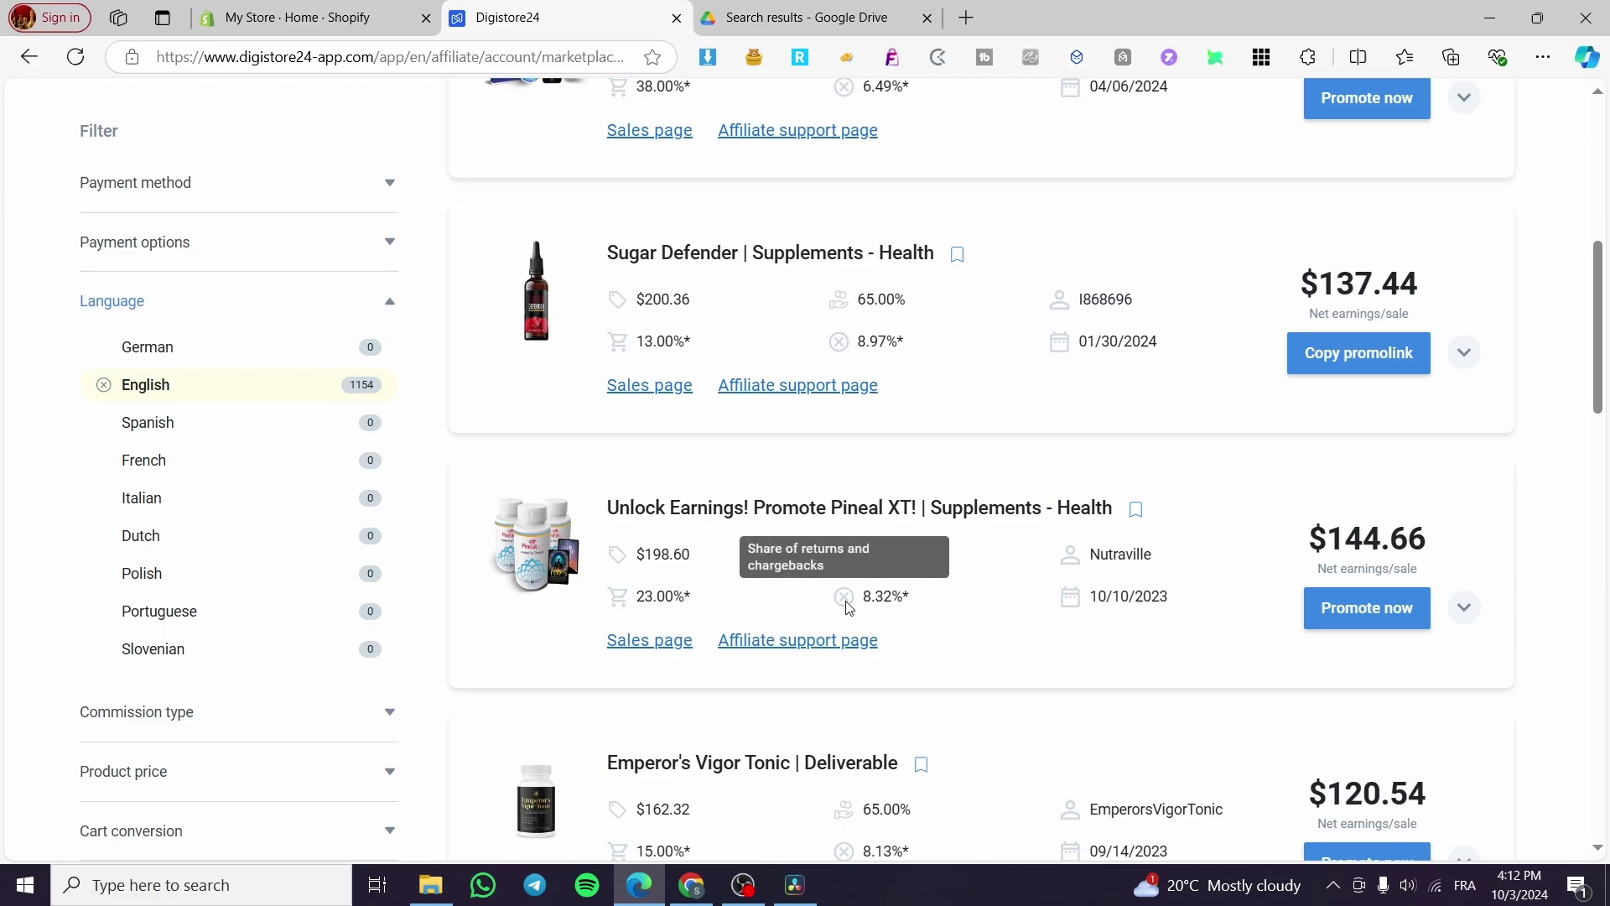
{"action": "mouse_move", "coordinate": [617, 602]}
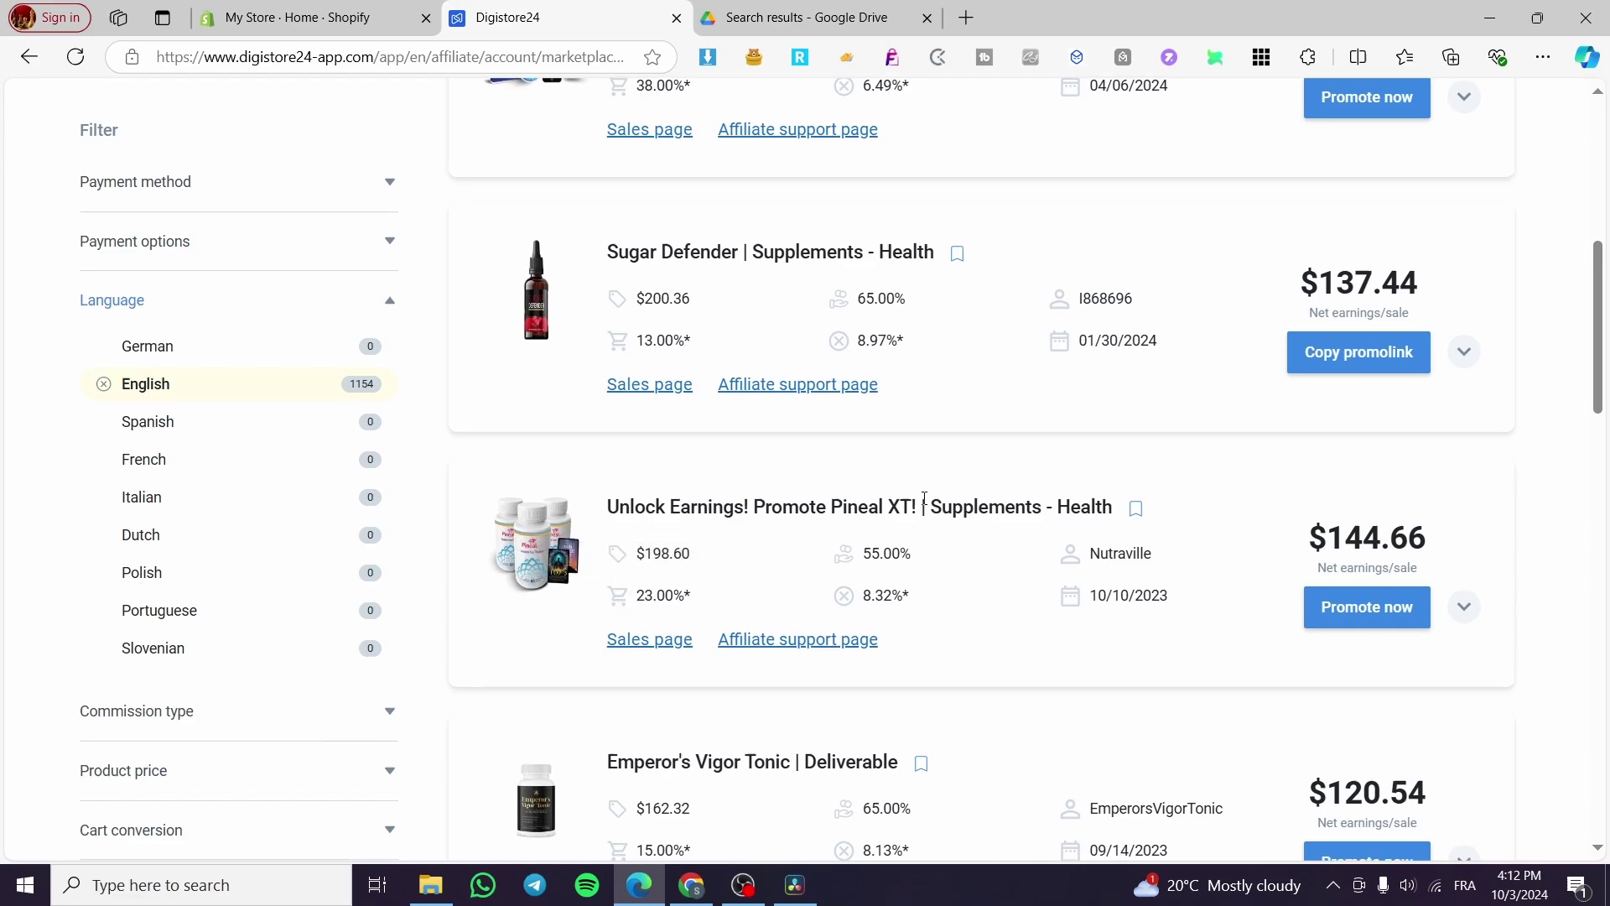
{"action": "scroll", "coordinate": [1216, 504], "scroll_direction": "down", "scroll_amount": 7}
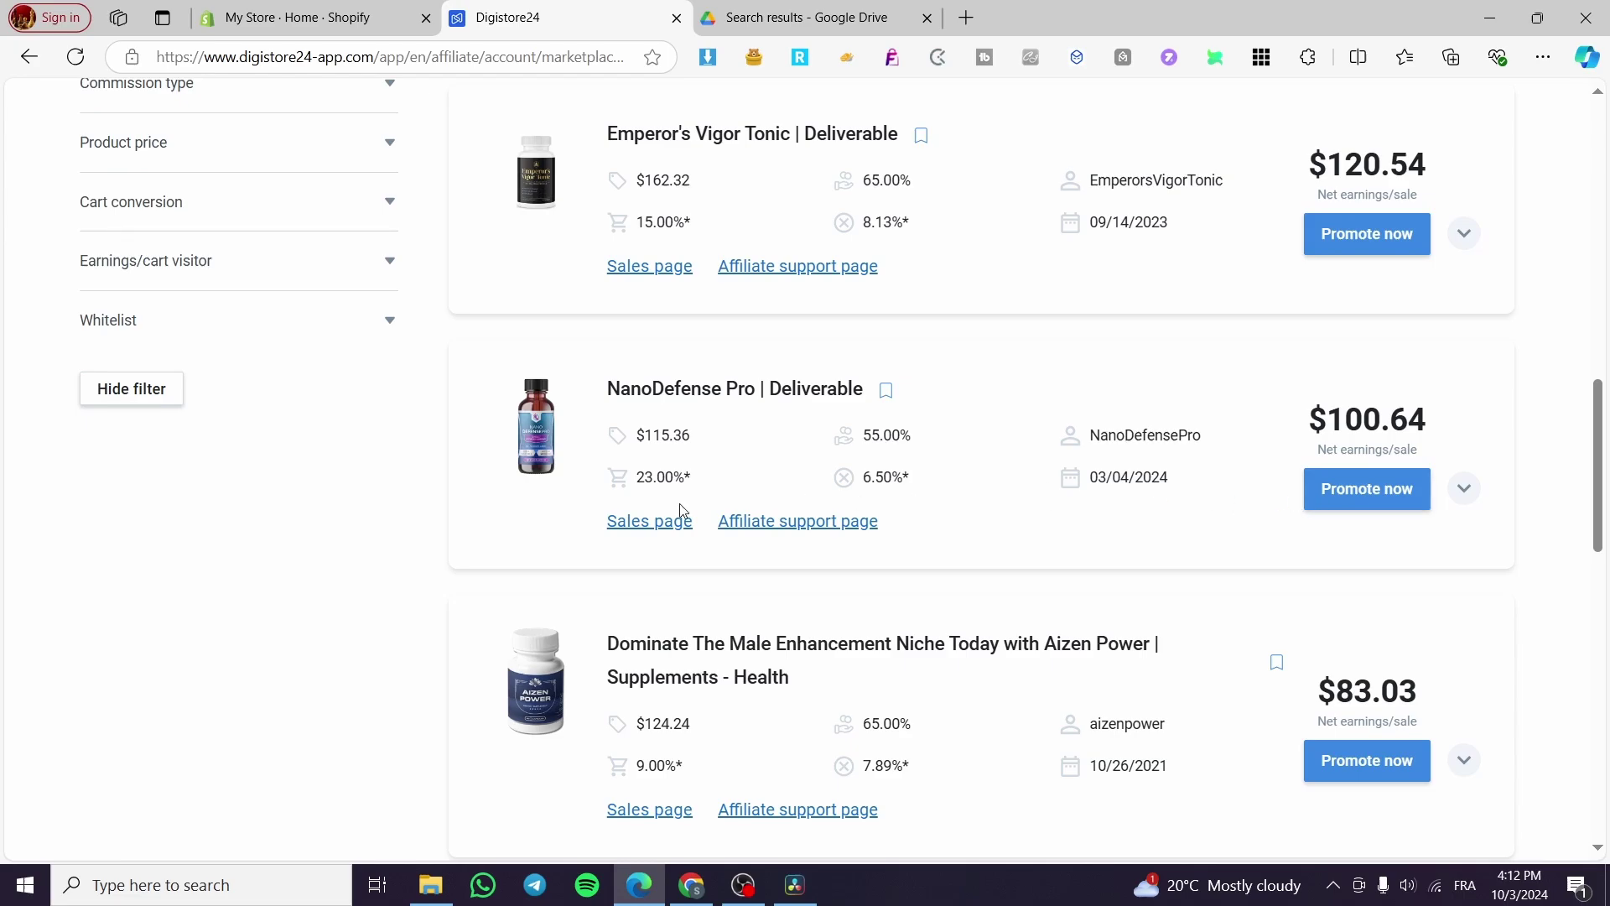